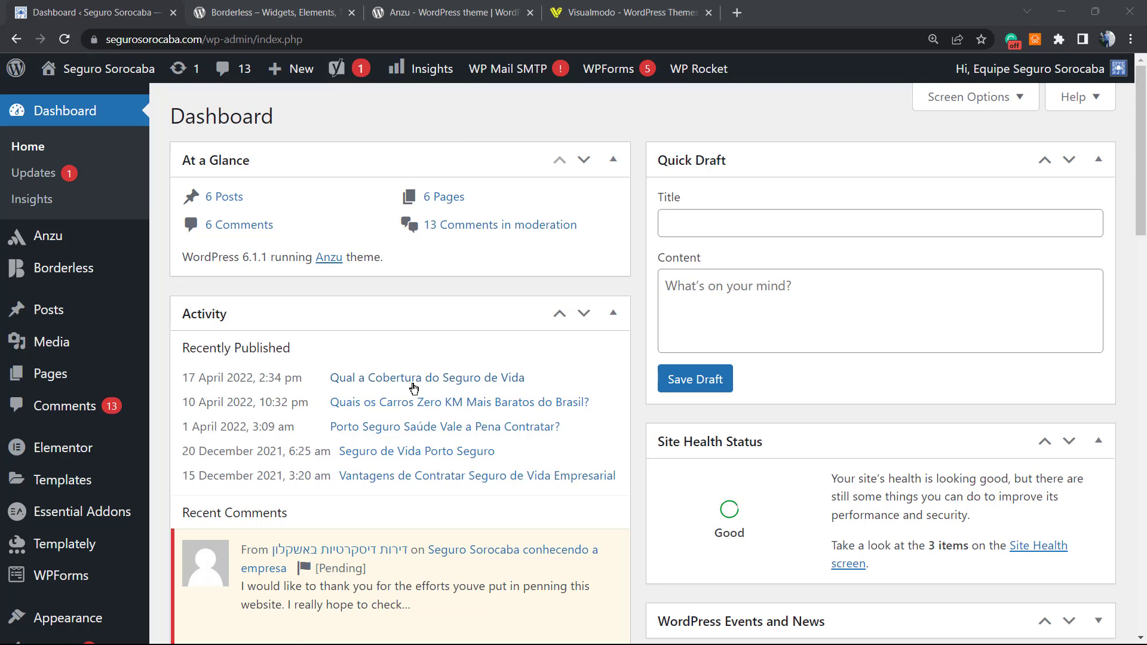
# - Go to the Add Plugins page from the Plugins menu in the dashboard
pyautogui.scroll(-1, 463, 411)
pyautogui.scroll(-1, 463, 412)
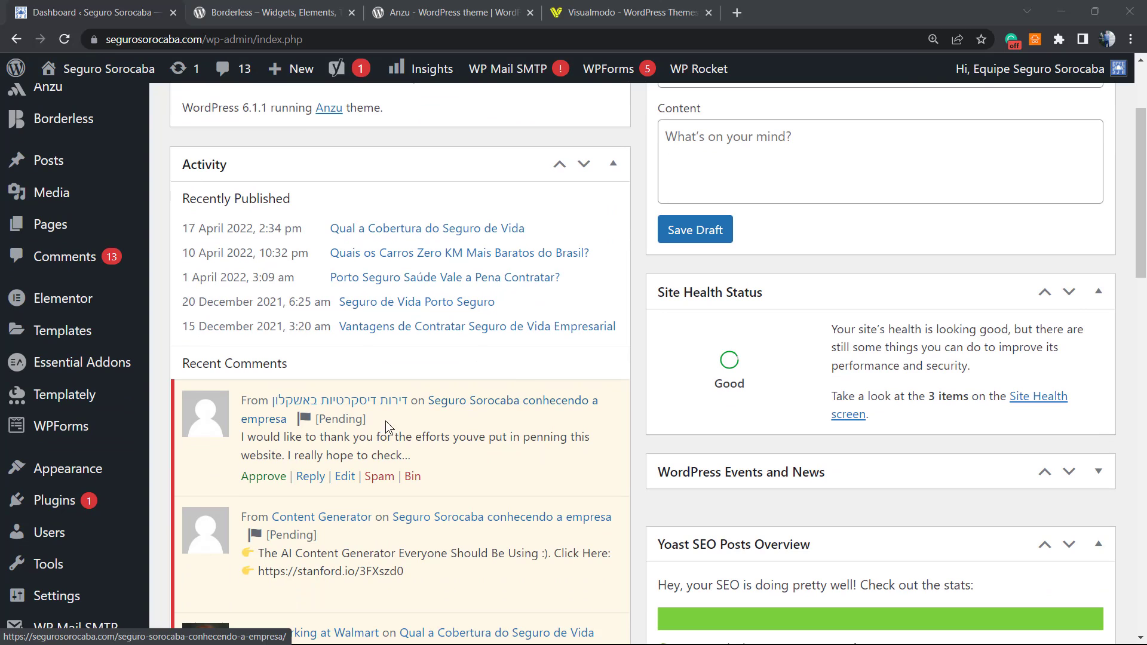
pyautogui.scroll(-3, 387, 424)
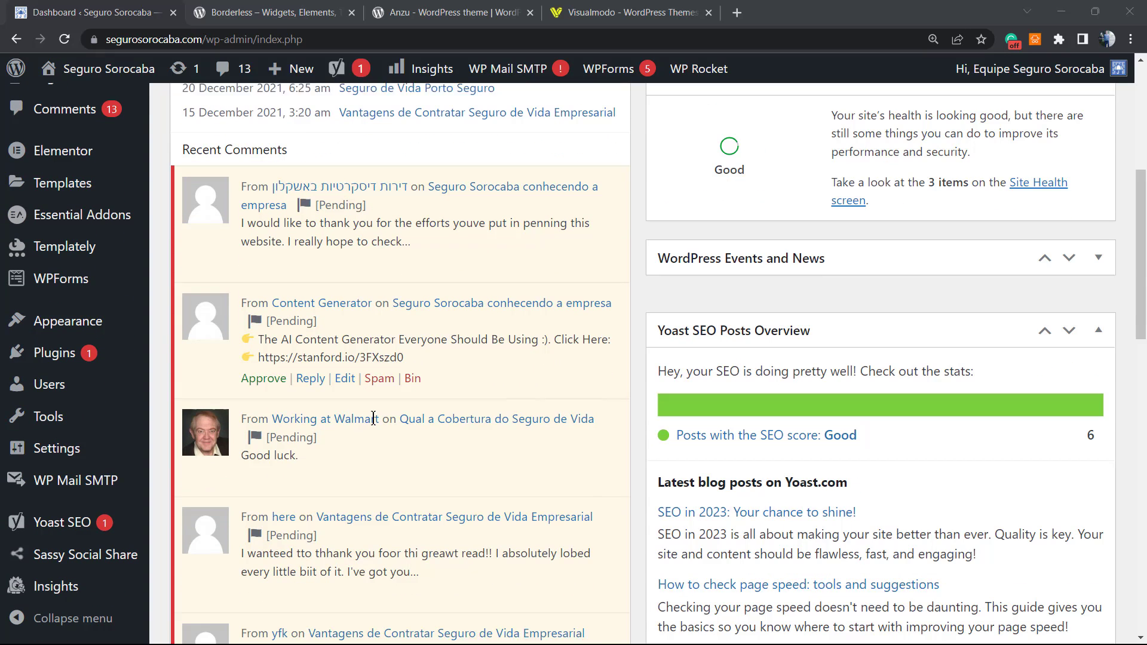
pyautogui.scroll(5, 369, 364)
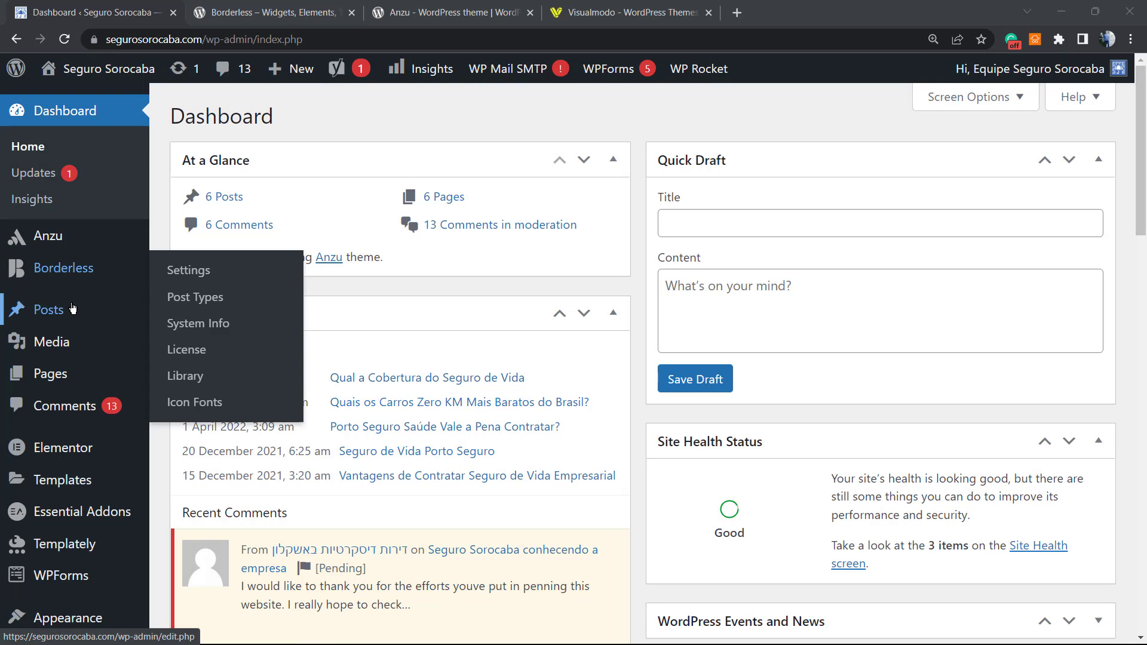
pyautogui.scroll(-1, 91, 275)
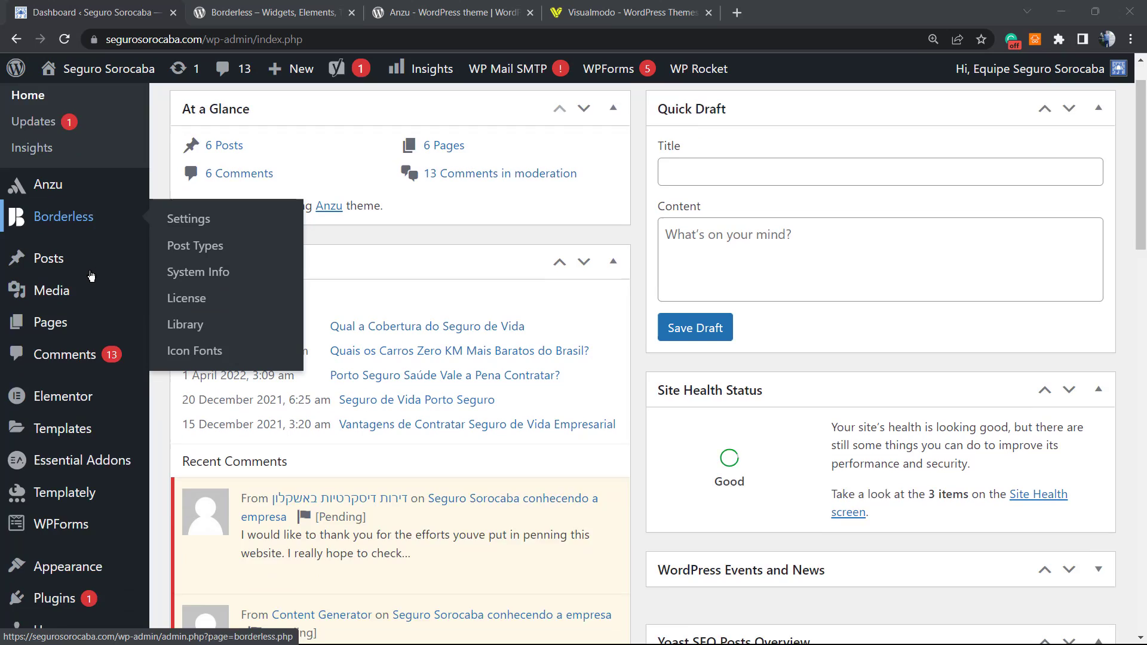
pyautogui.scroll(-2, 91, 276)
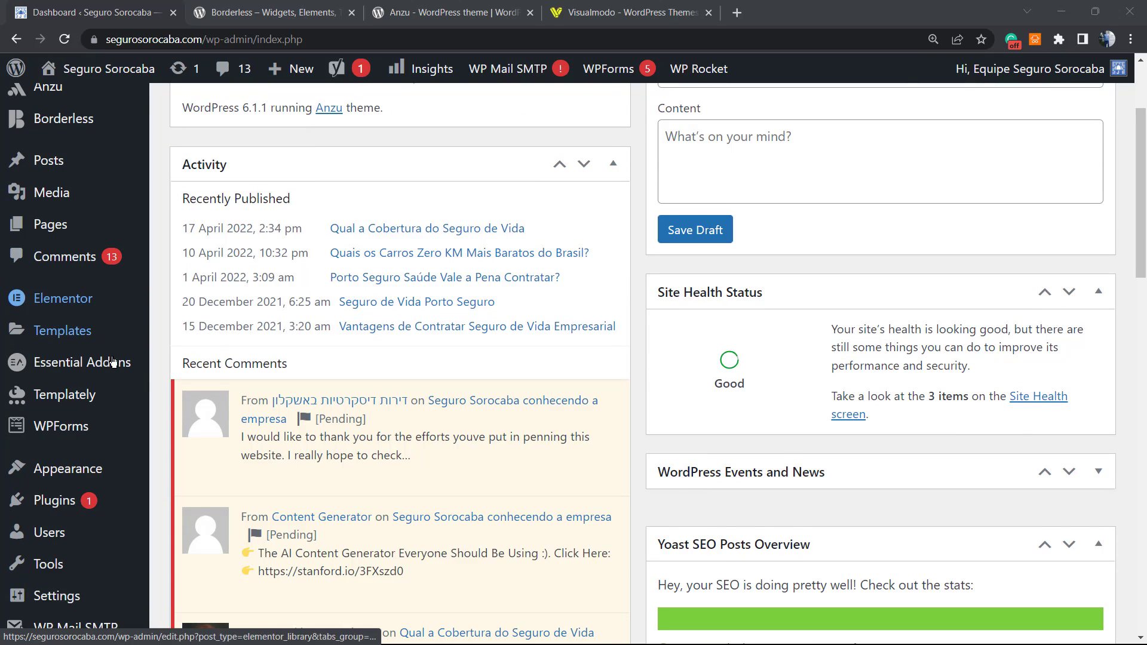
pyautogui.moveTo(67, 505)
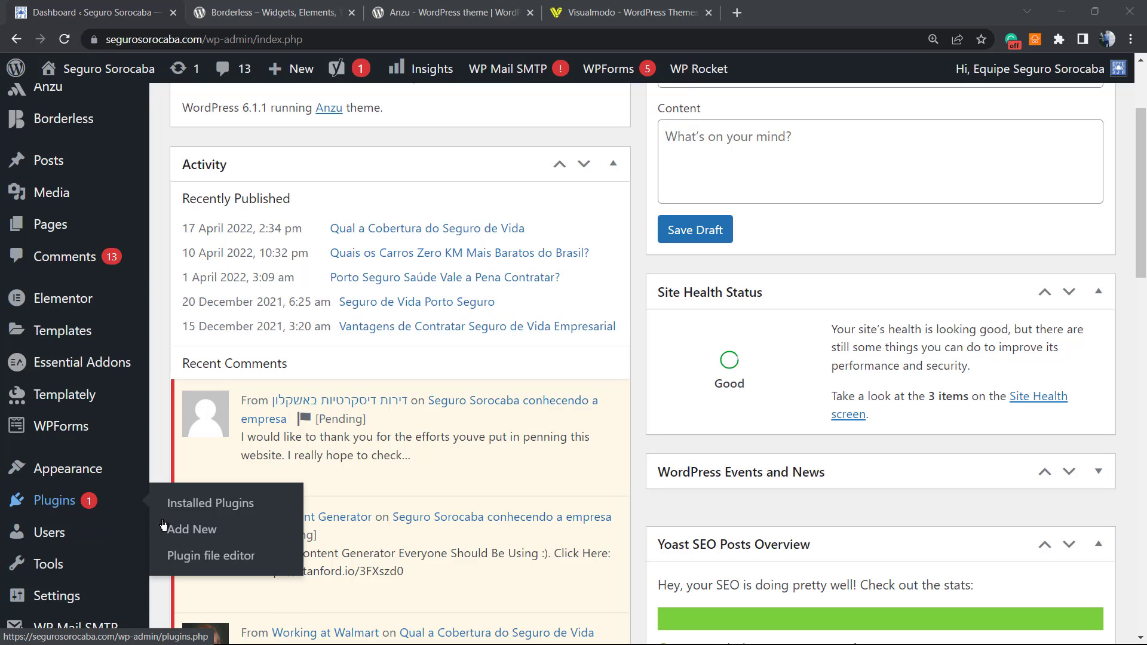
pyautogui.click(210, 530)
pyautogui.moveTo(1, 473)
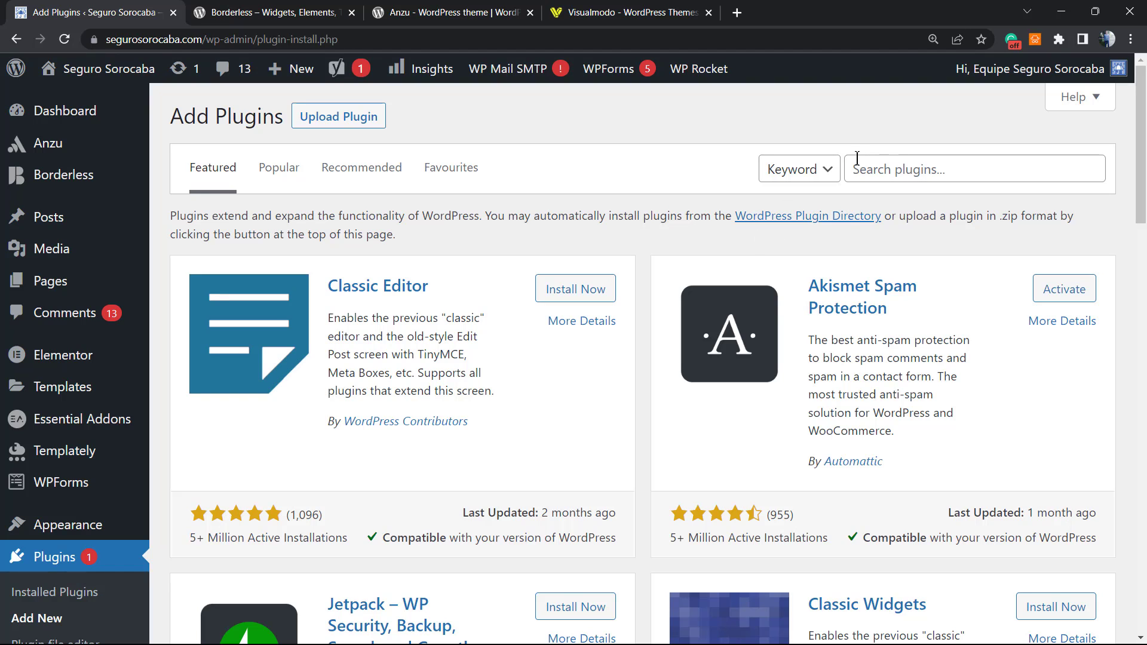
# - Search for 'WordPress Comments Import & Export' and install WebToffee's plugin
pyautogui.click(890, 171)
pyautogui.write('WordPress Comments Import & Export')
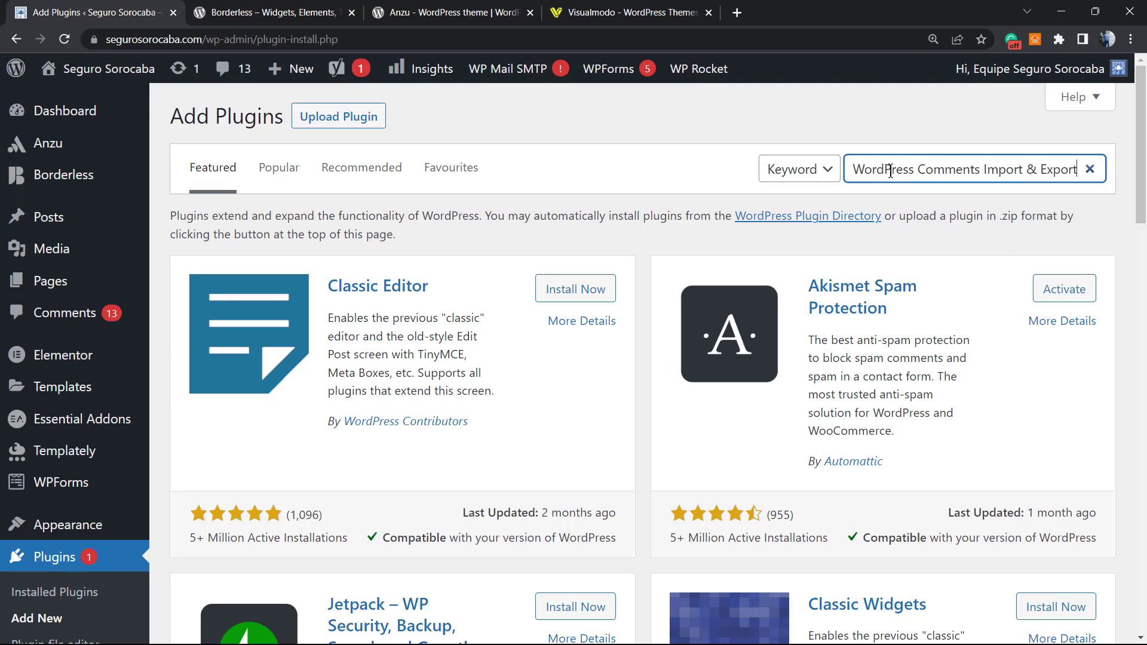
pyautogui.moveTo(902, 170)
pyautogui.mouseDown()
pyautogui.moveTo(827, 173)
pyautogui.moveTo(1081, 171)
pyautogui.moveTo(903, 172)
pyautogui.mouseUp()
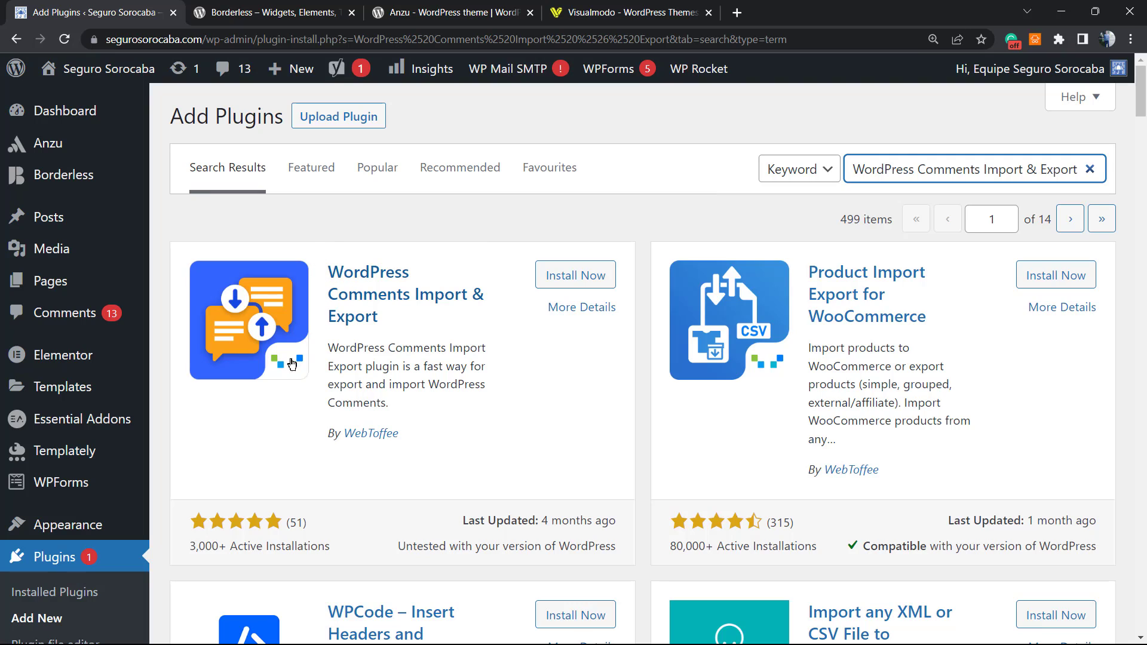
pyautogui.tripleClick(203, 549)
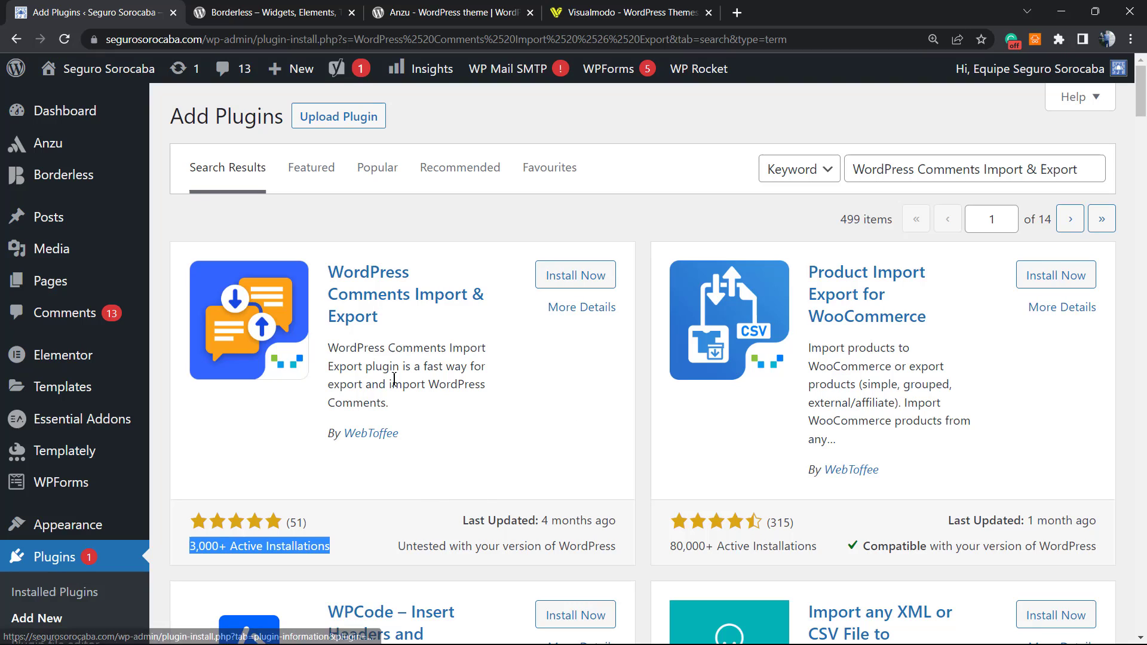
pyautogui.moveTo(400, 434); pyautogui.dragTo(349, 435)
pyautogui.click(412, 443)
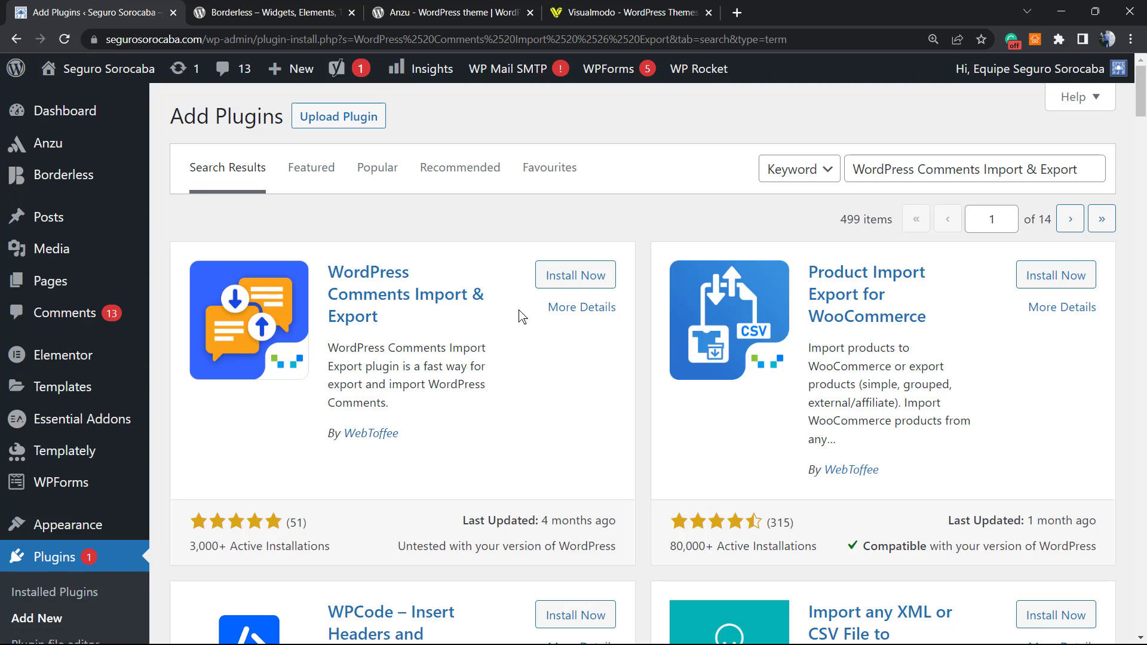
pyautogui.click(587, 277)
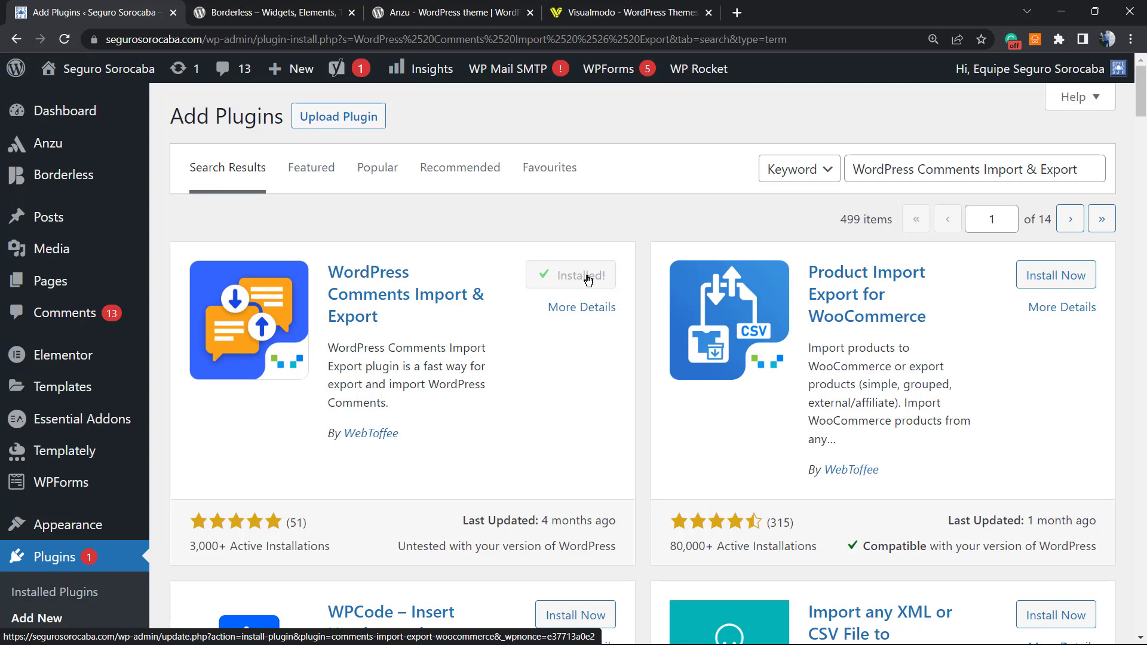
# - Activate the newly installed WordPress Comments Import & Export plugin
pyautogui.click(587, 277)
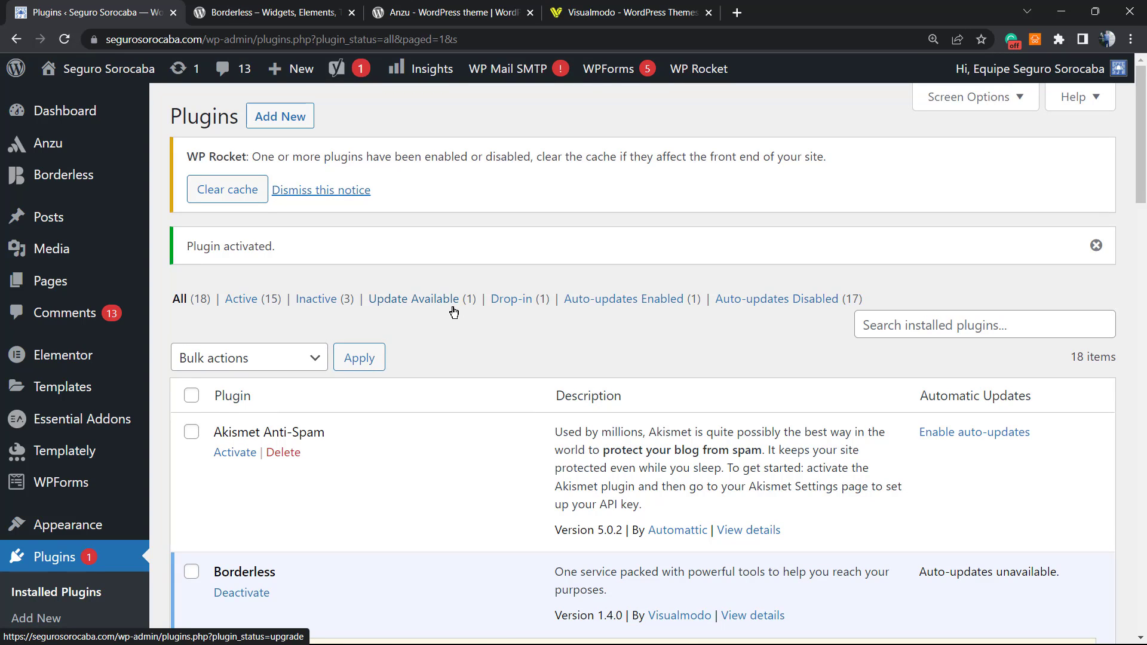
pyautogui.scroll(-4, 453, 312)
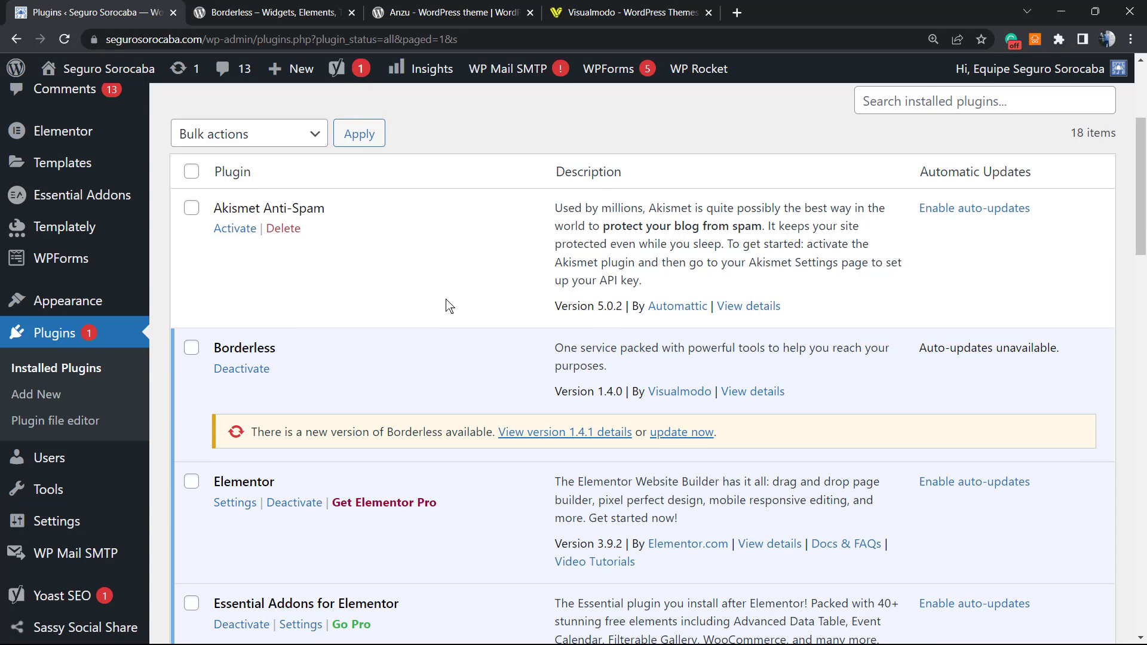
pyautogui.scroll(5, 420, 251)
pyautogui.scroll(-2, 371, 298)
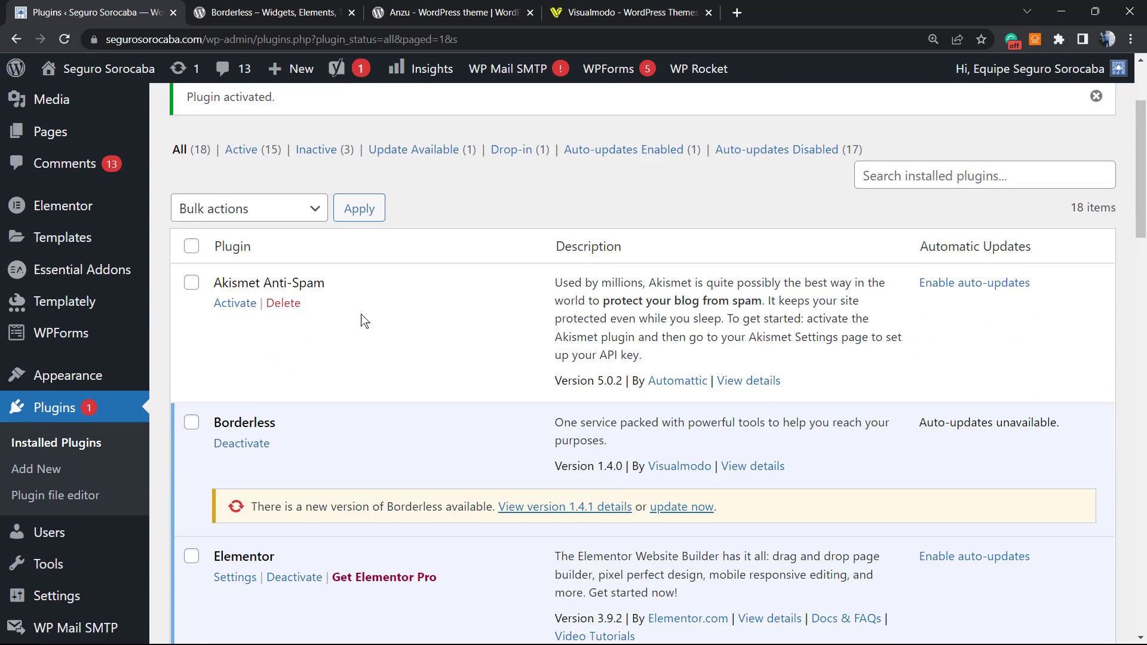
pyautogui.scroll(-3, 362, 320)
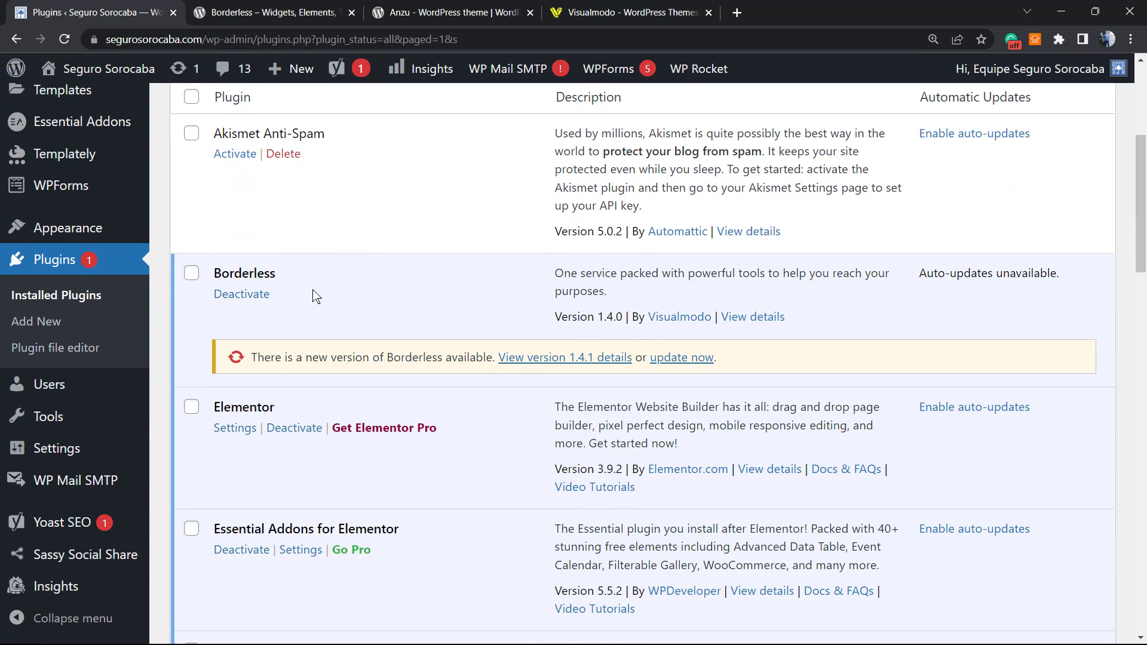
pyautogui.scroll(5, 310, 292)
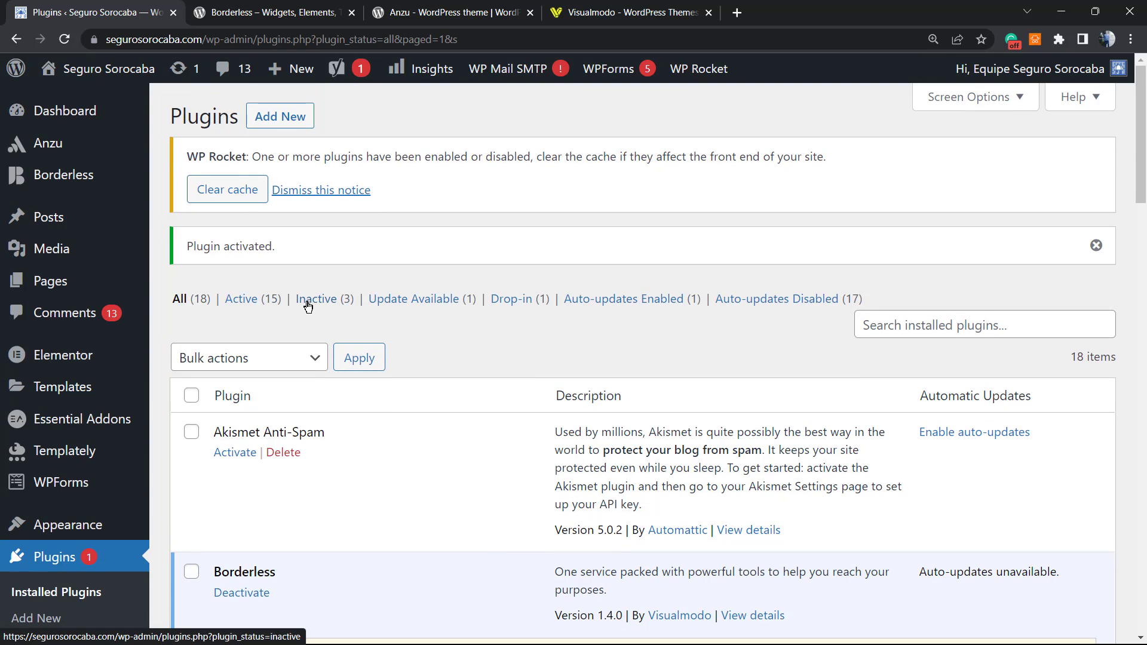
pyautogui.moveTo(60, 315)
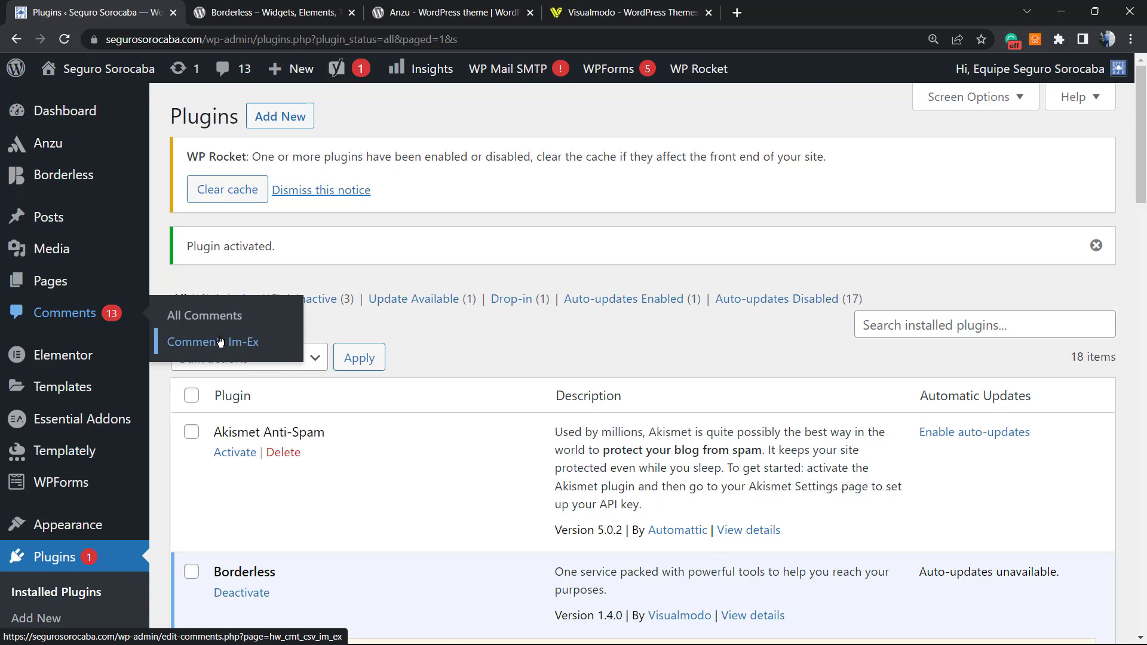
# - Locate WordPress Comments Import & Export (version 2.3.1) in the Installed Plugins list
pyautogui.scroll(-7, 382, 353)
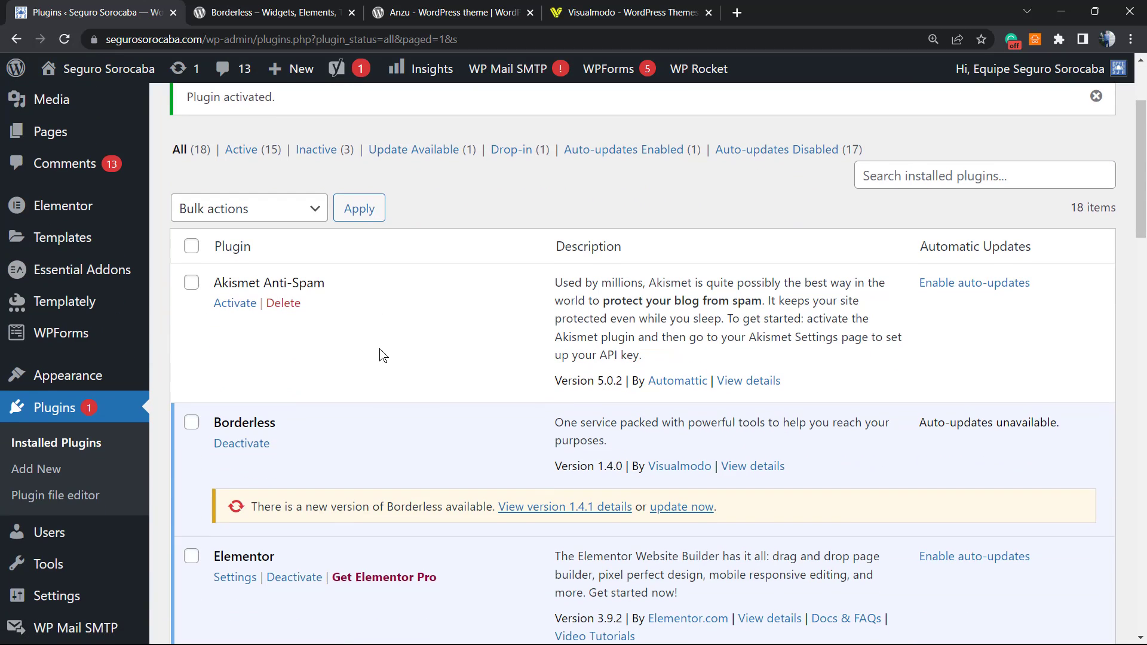
pyautogui.scroll(-9, 393, 355)
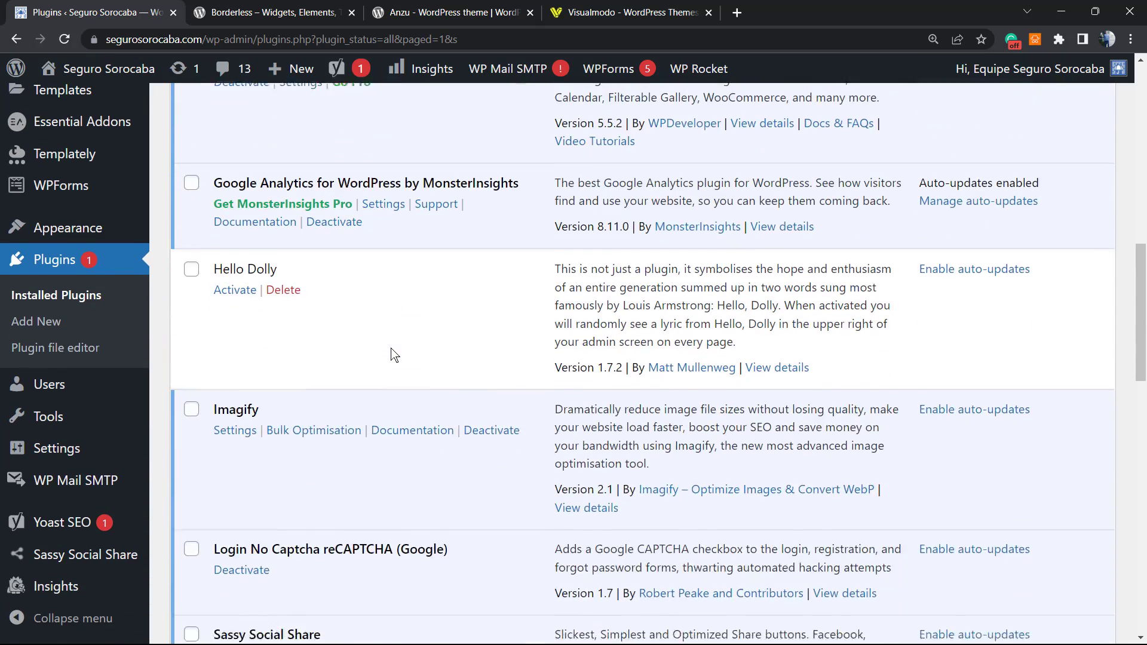
pyautogui.scroll(-6, 393, 354)
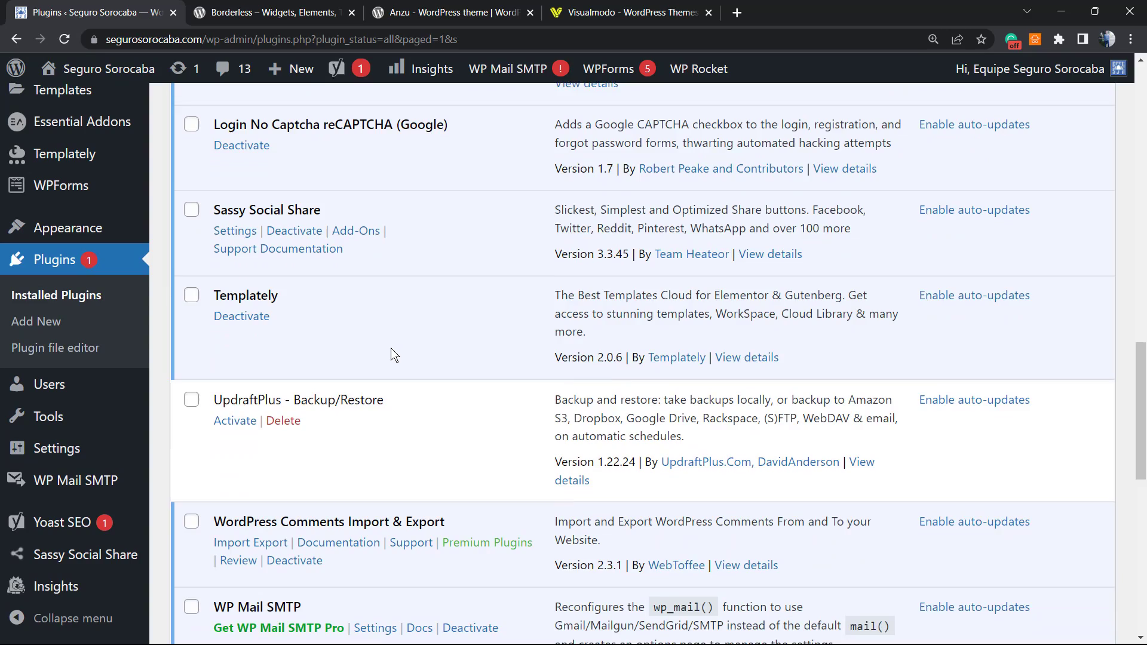
pyautogui.scroll(-6, 393, 354)
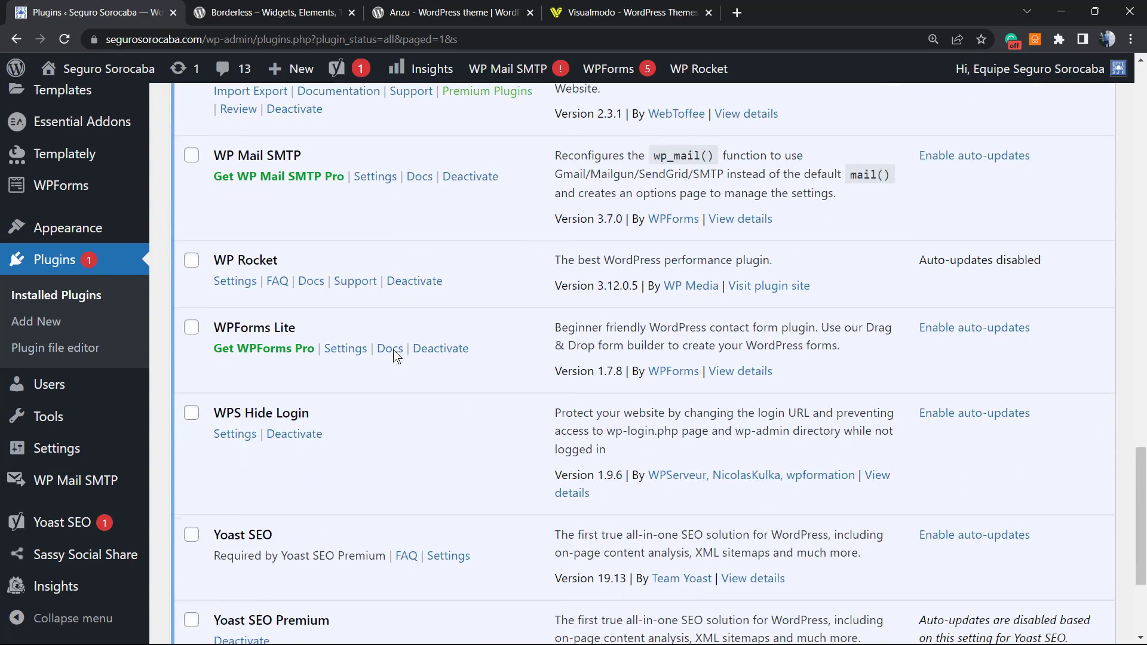
pyautogui.scroll(9, 396, 364)
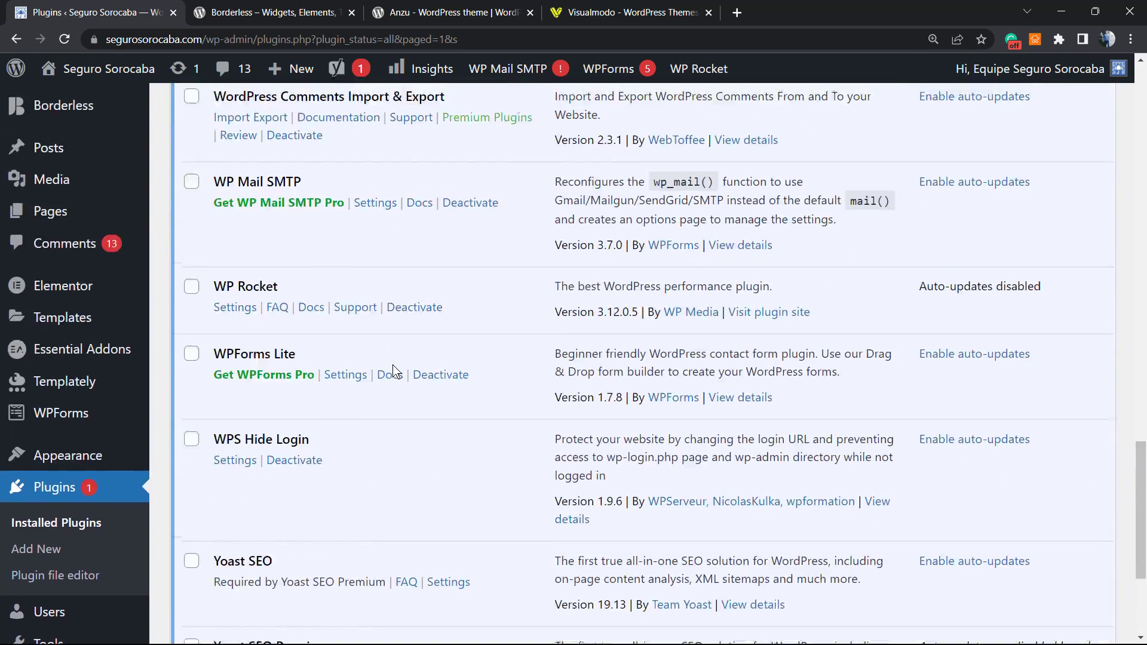
pyautogui.tripleClick(301, 392)
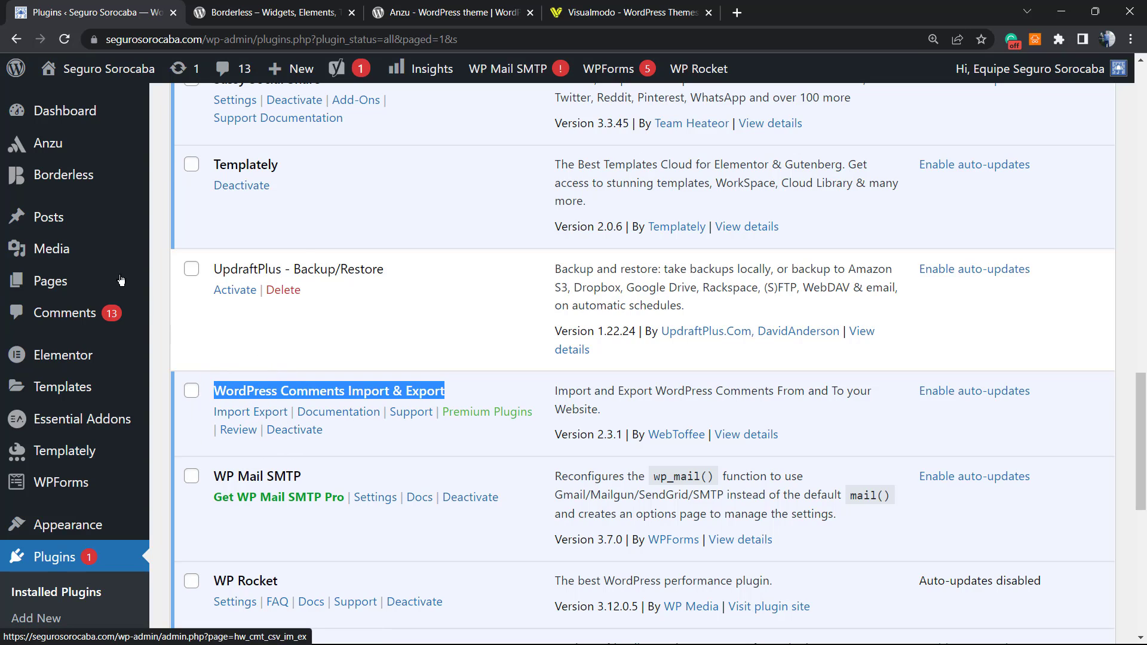
# - Open the Comments Im-Ex page under Comments and view its CSV import section
pyautogui.moveTo(93, 309)
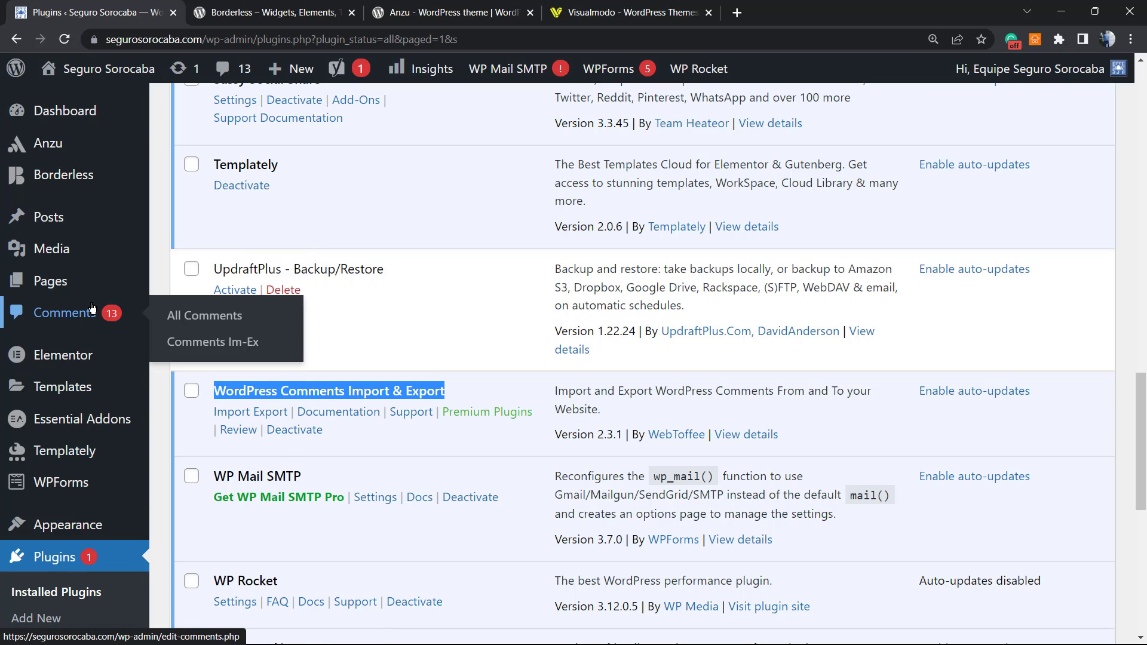
pyautogui.click(214, 344)
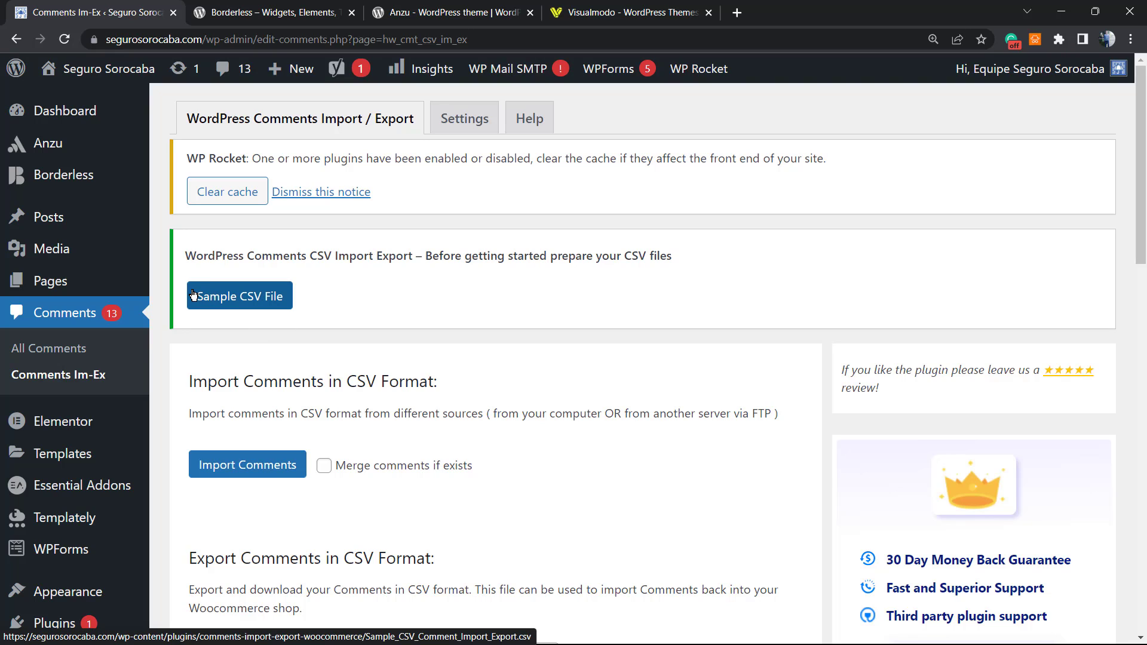
pyautogui.scroll(-1, 247, 418)
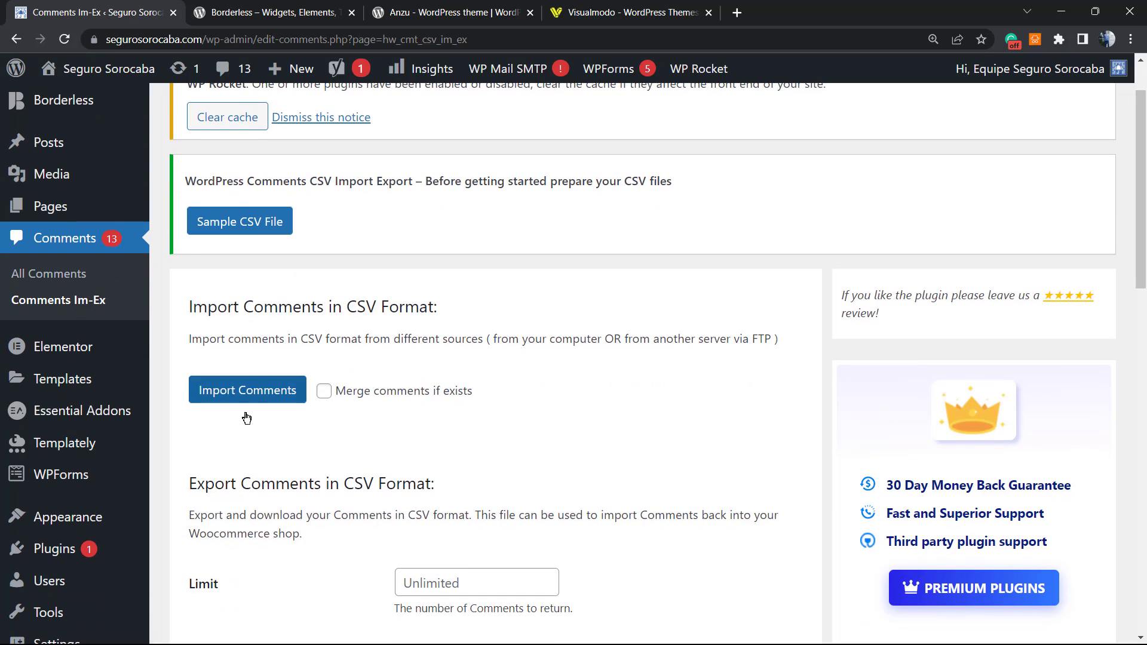
pyautogui.tripleClick(221, 311)
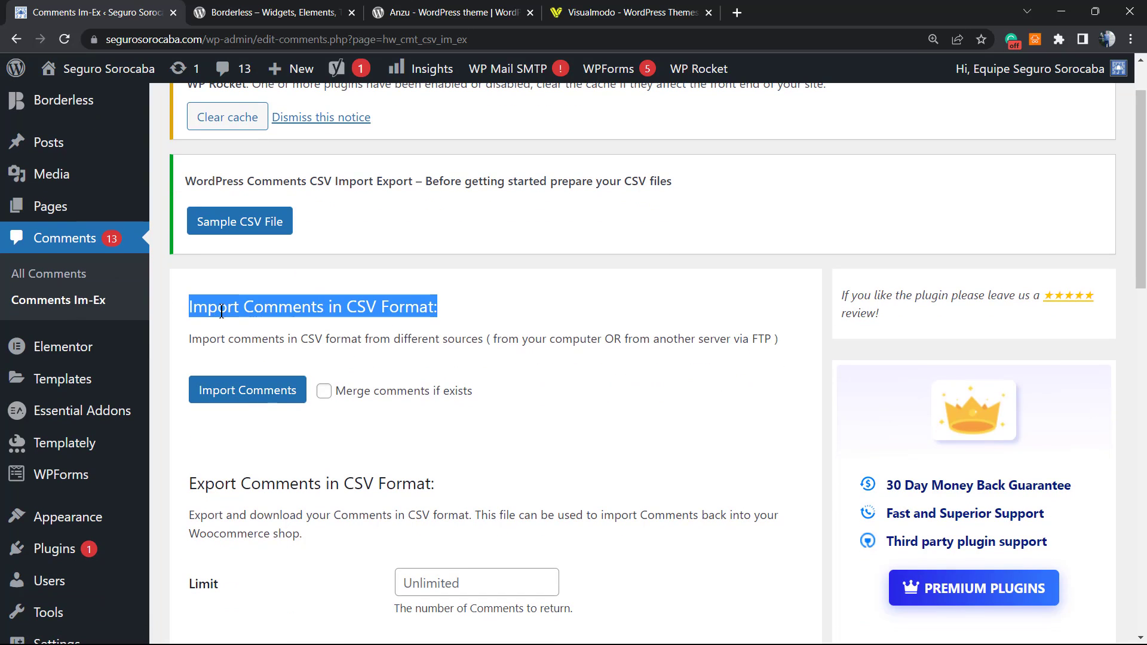
# - Review the Export Comments in CSV Format form, keeping the export limit Unlimited
pyautogui.scroll(-2, 287, 394)
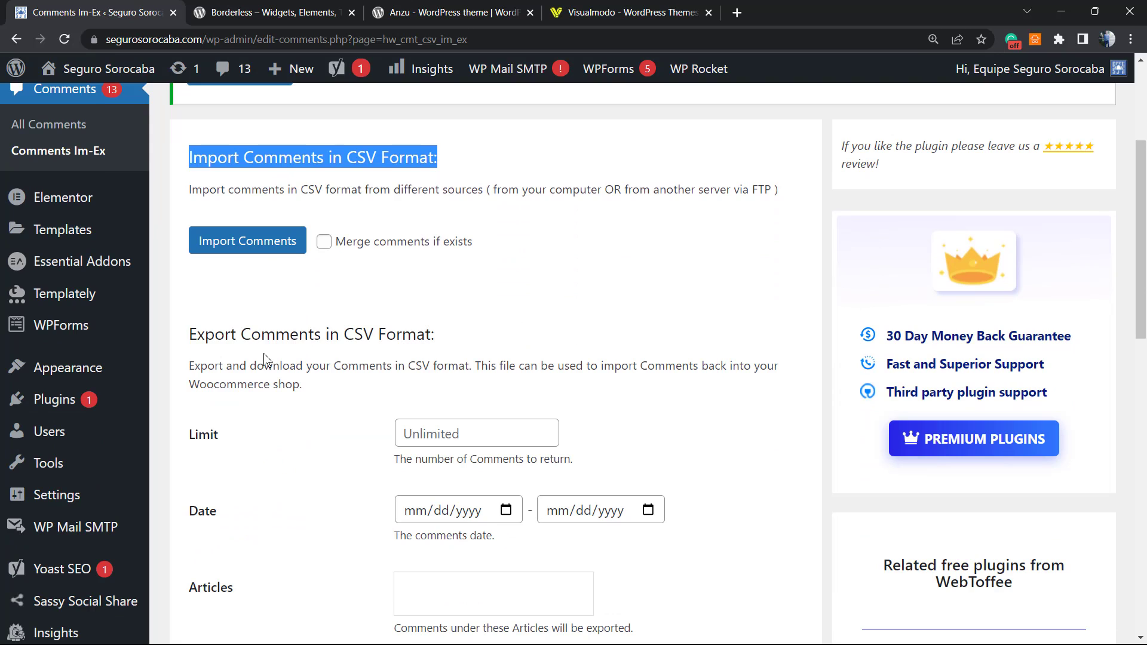
pyautogui.doubleClick(292, 336)
pyautogui.click(278, 335)
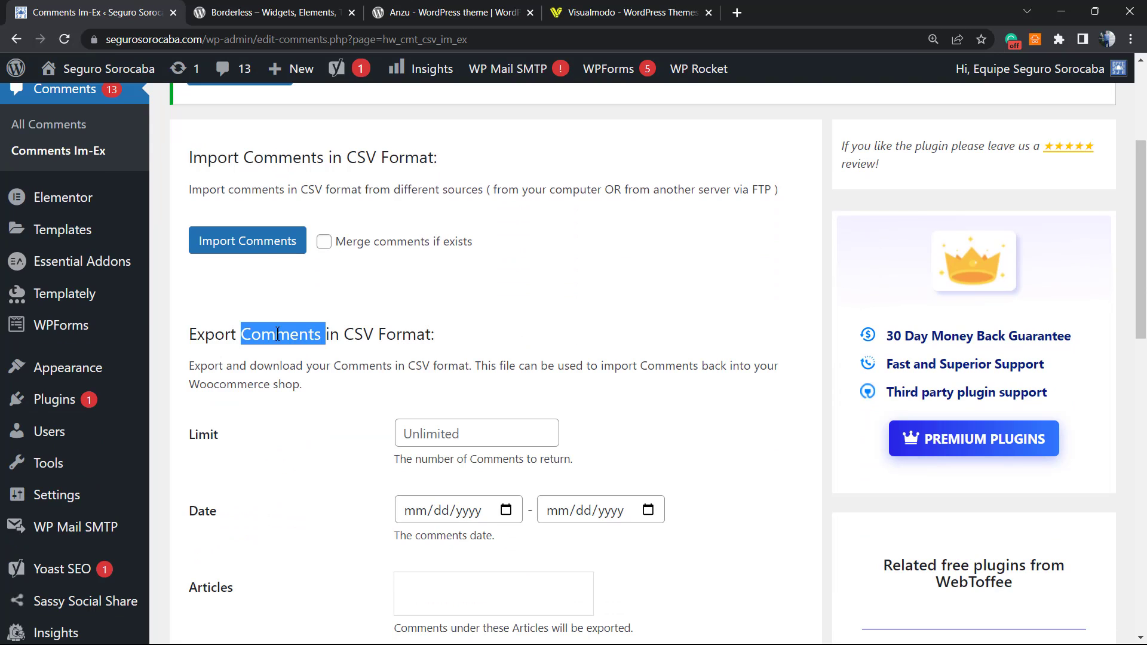
pyautogui.tripleClick(276, 334)
pyautogui.scroll(-1, 358, 346)
pyautogui.click(471, 361)
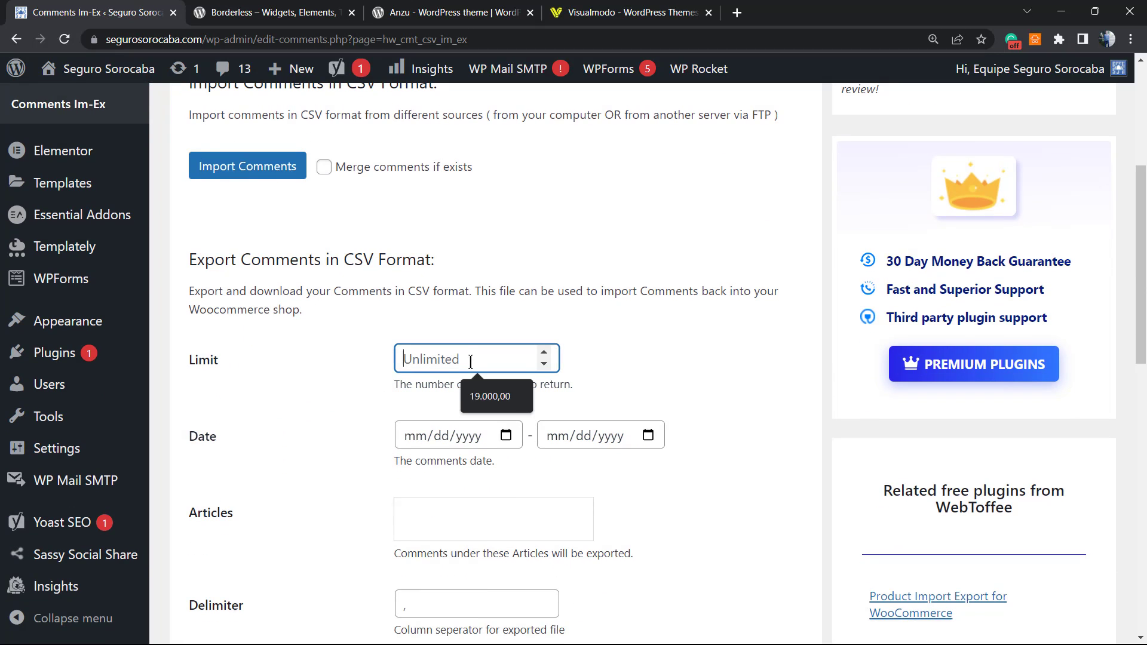
pyautogui.click(349, 394)
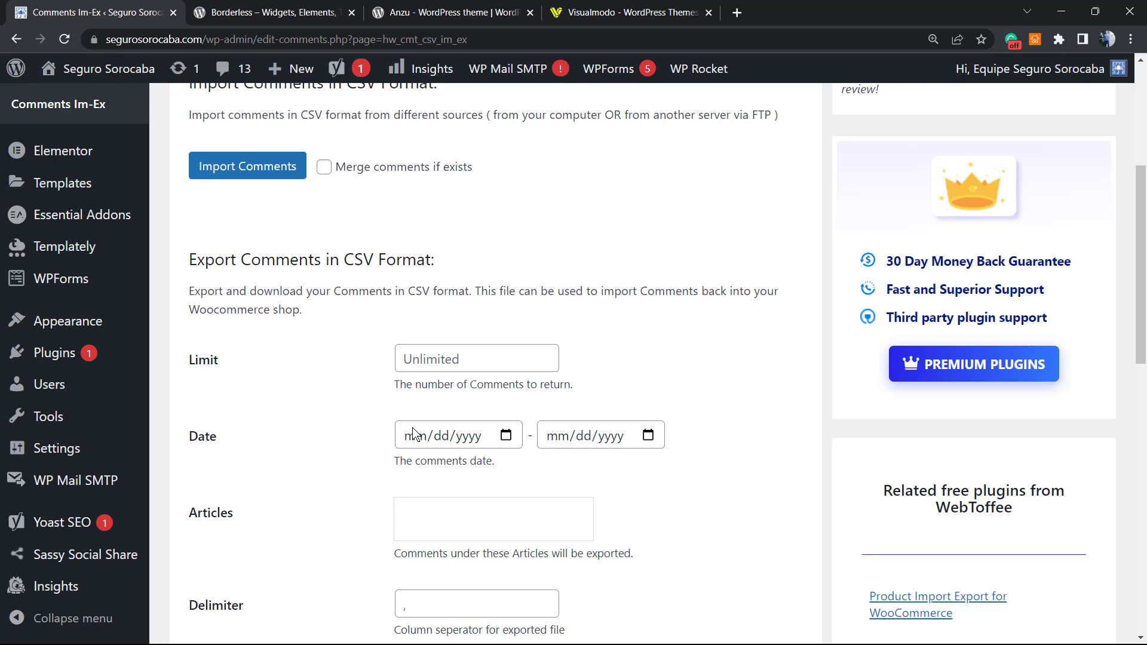
pyautogui.scroll(-1, 457, 418)
pyautogui.click(431, 363)
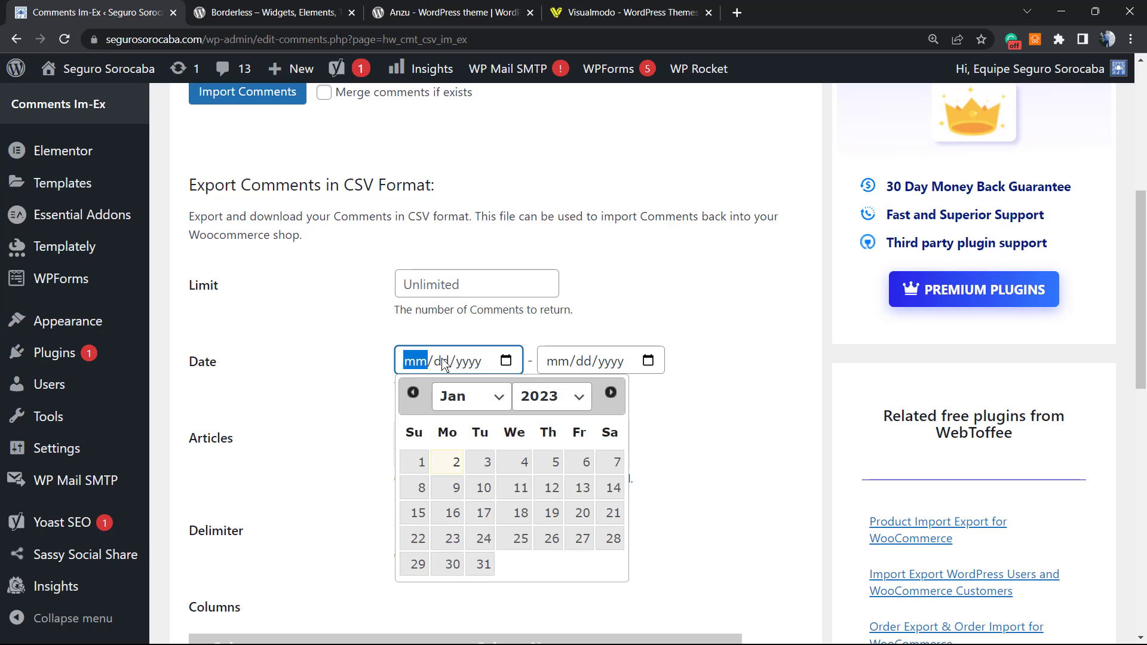
pyautogui.click(421, 472)
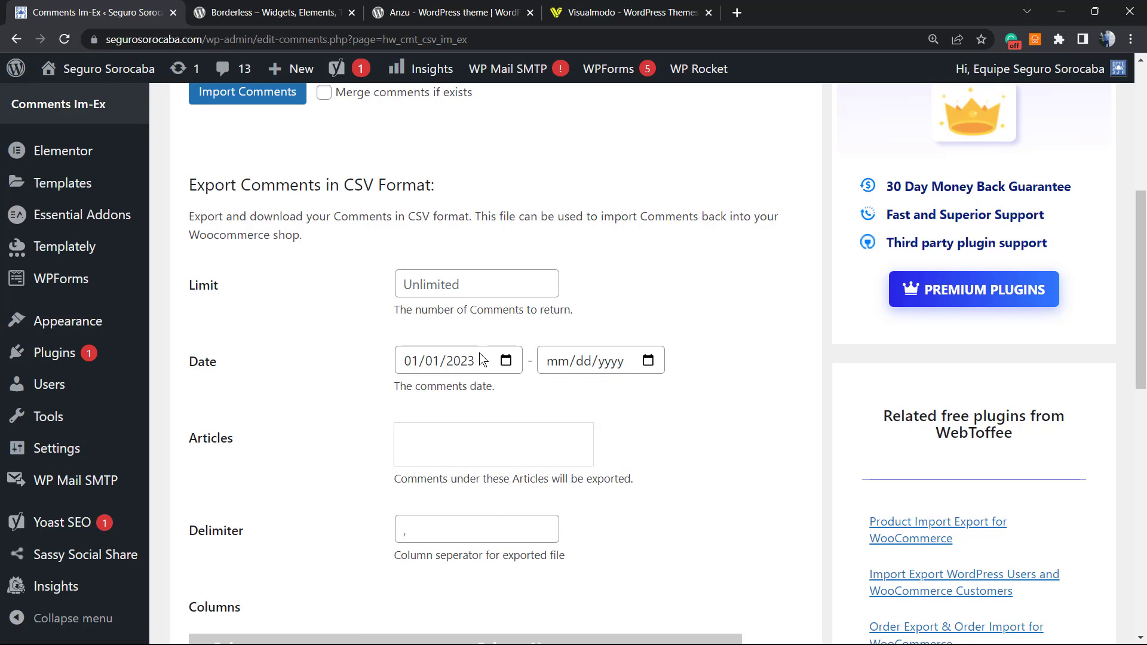
pyautogui.click(565, 362)
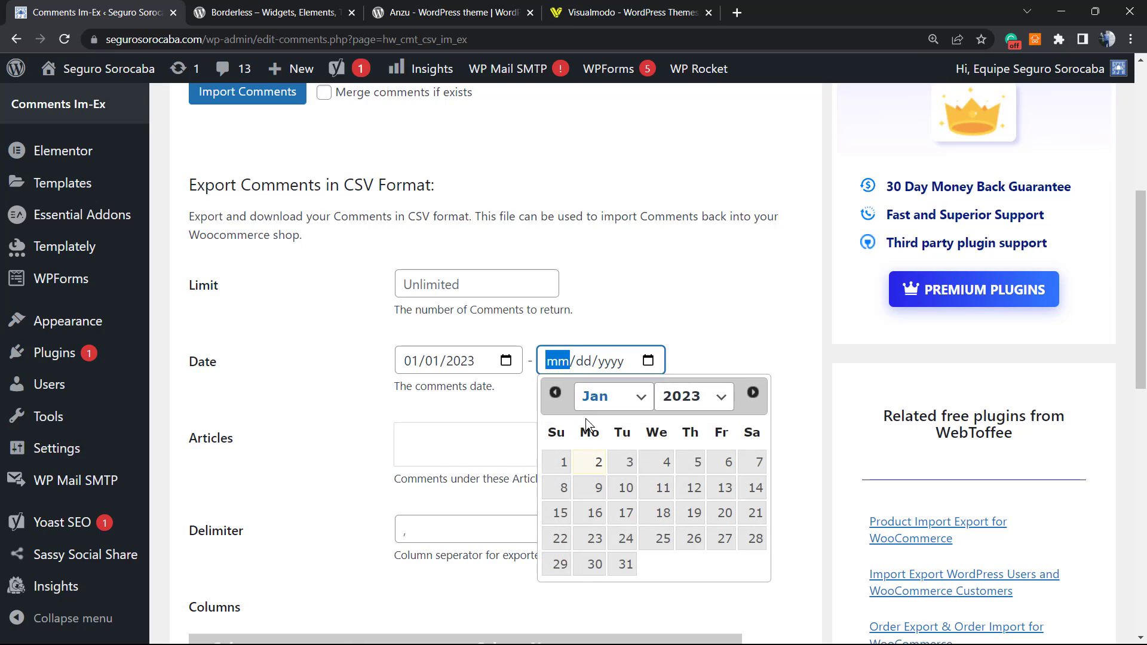
pyautogui.click(597, 461)
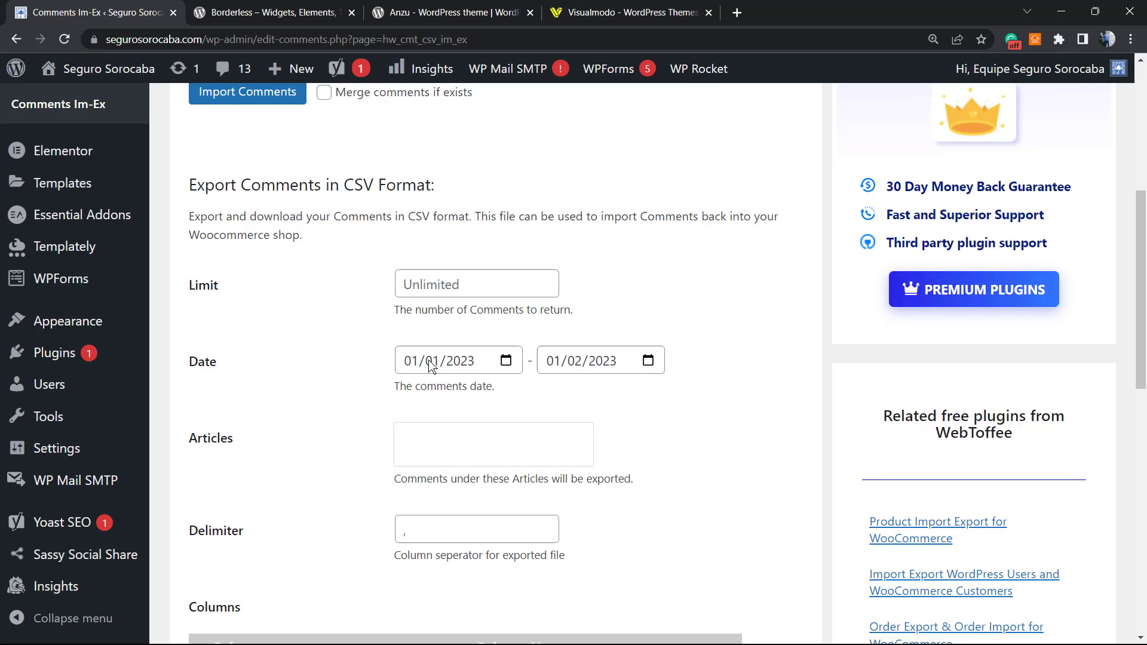
pyautogui.click(472, 363)
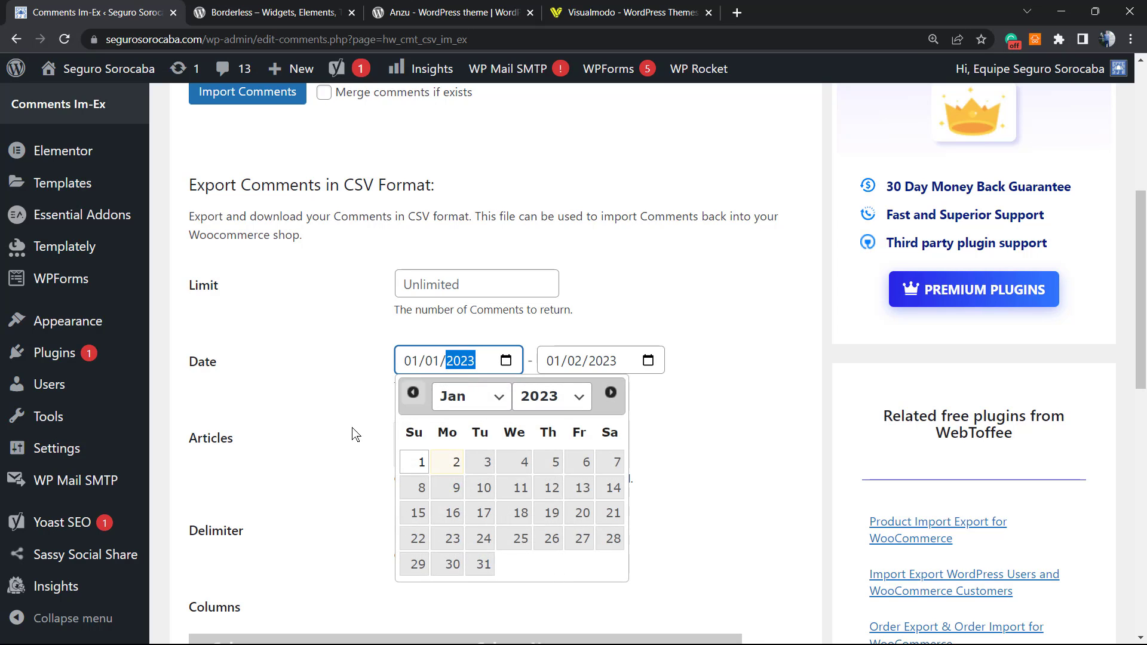
pyautogui.press('Return')
pyautogui.scroll(5, 376, 369)
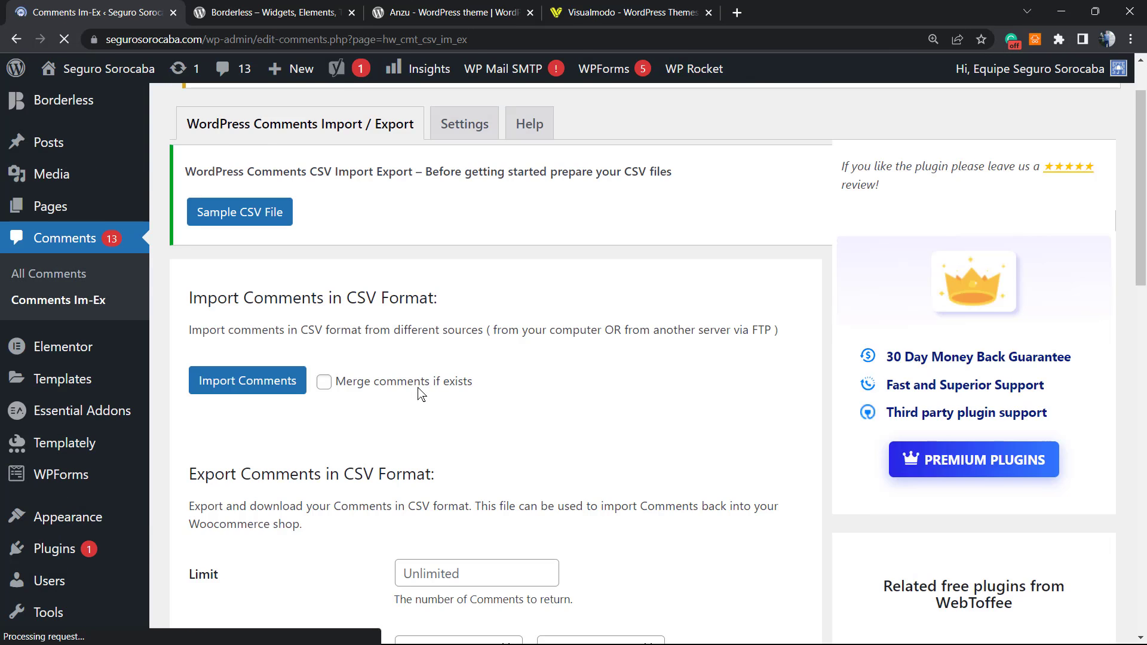
pyautogui.scroll(-6, 389, 388)
pyautogui.scroll(2, 388, 394)
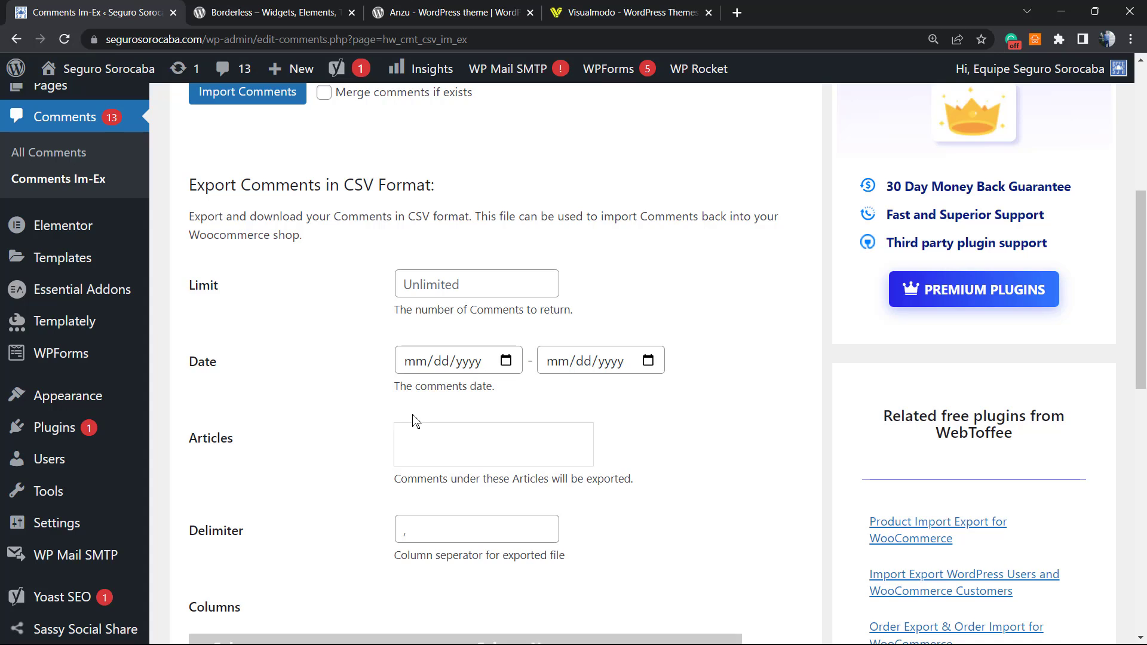
pyautogui.click(442, 464)
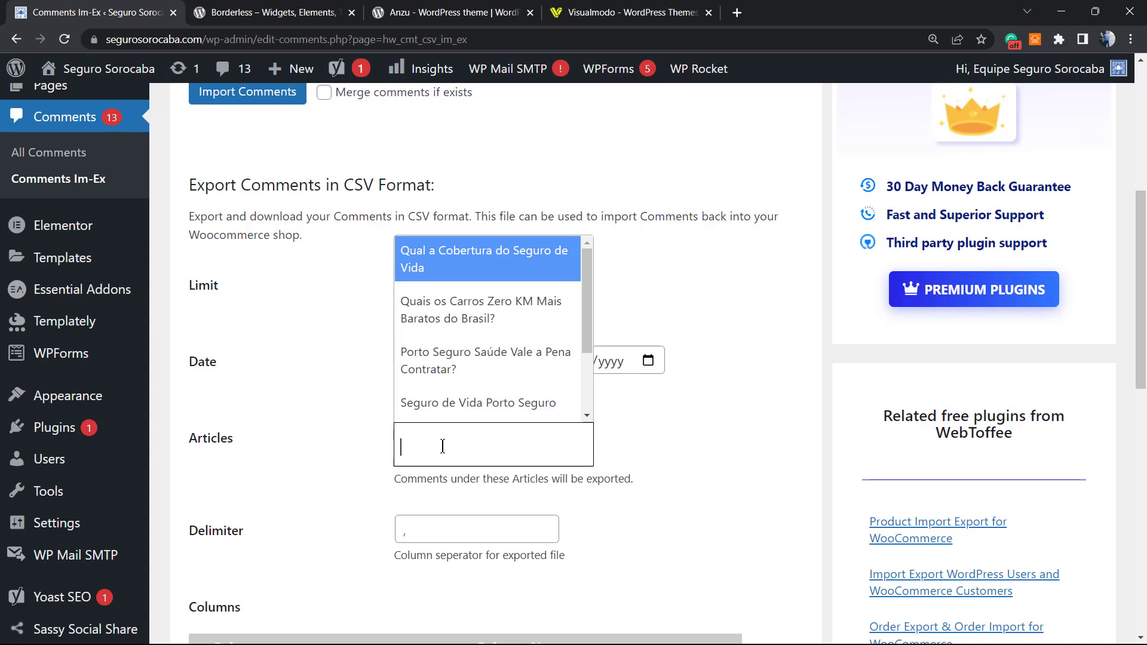
pyautogui.click(442, 464)
pyautogui.click(442, 464)
pyautogui.scroll(-2, 487, 313)
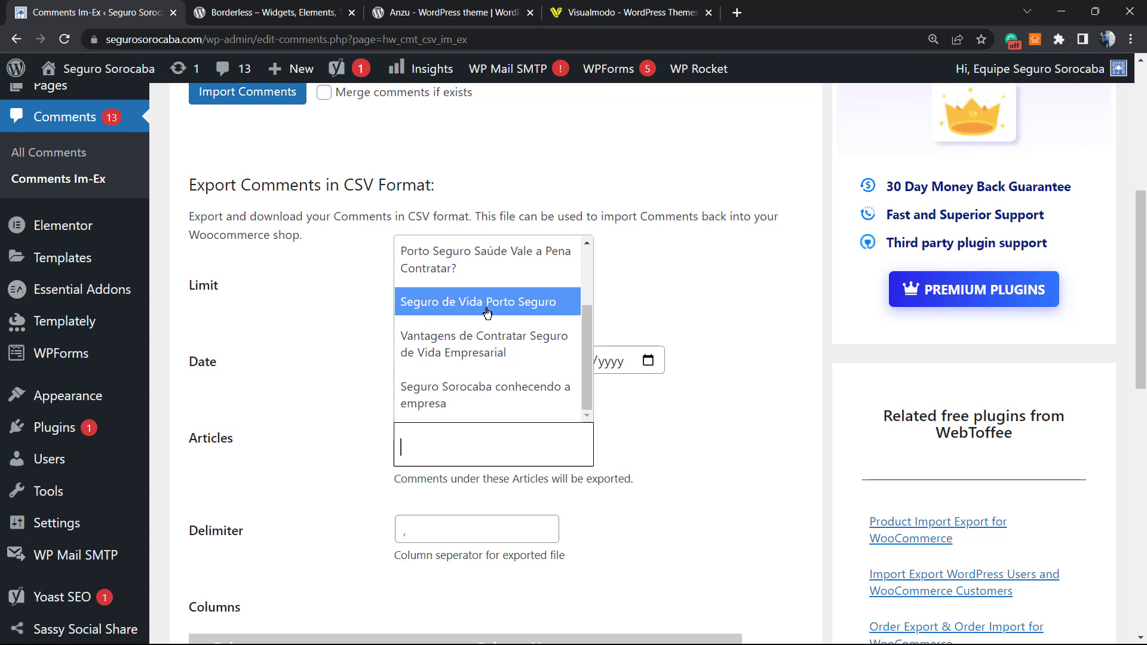
pyautogui.scroll(1, 487, 305)
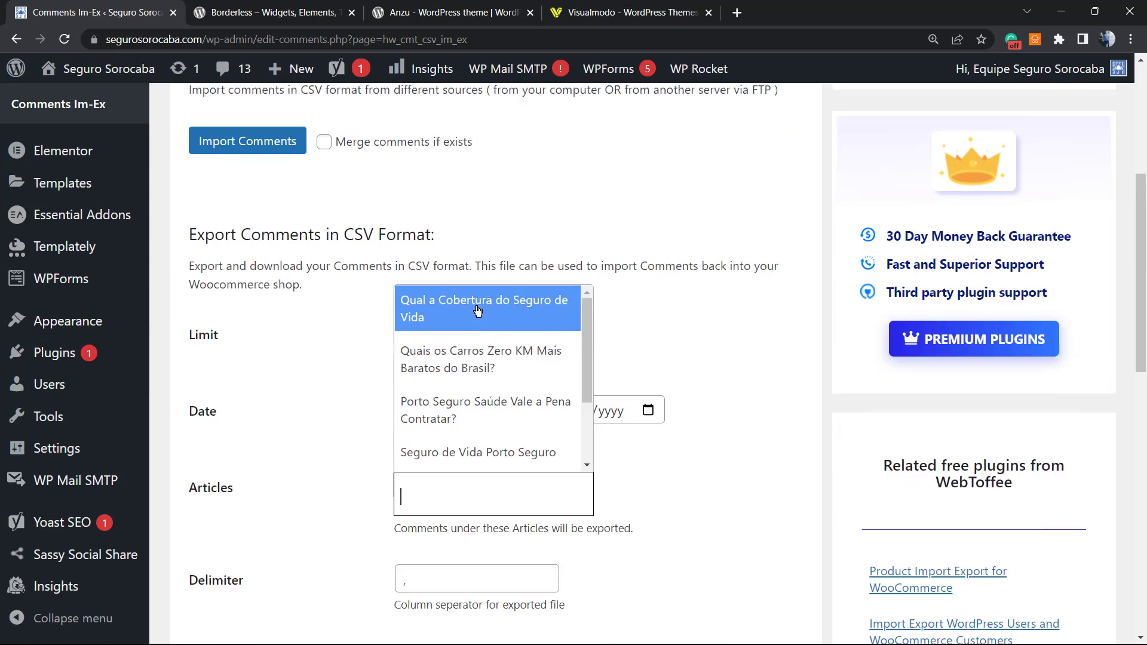
pyautogui.scroll(-1, 477, 309)
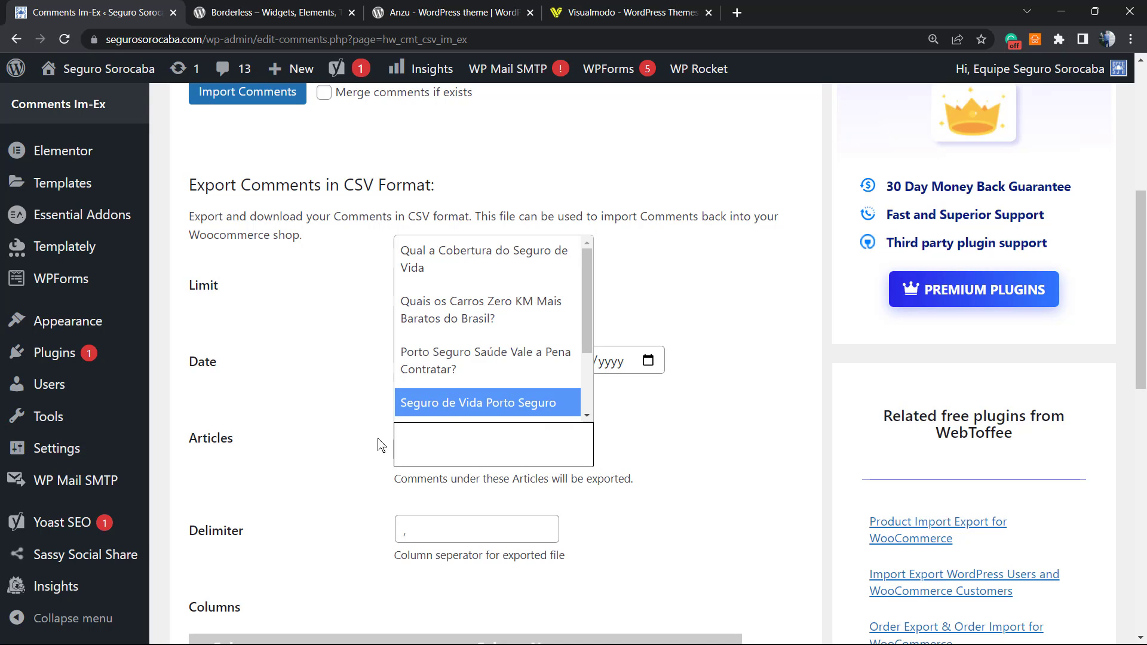
pyautogui.scroll(-1, 472, 401)
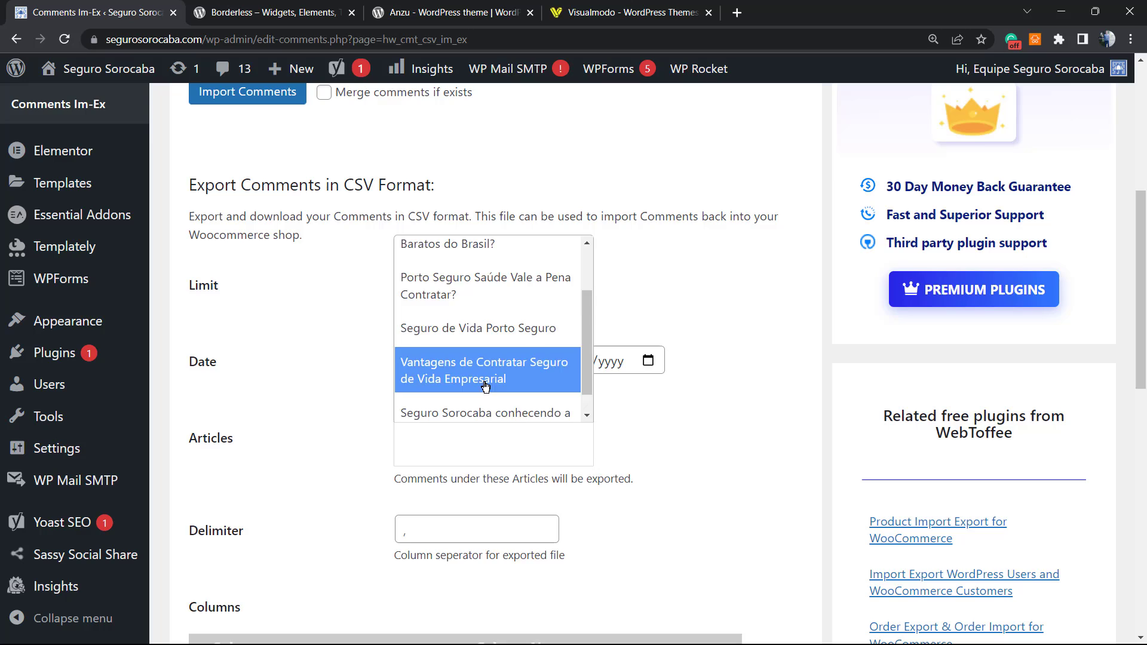
pyautogui.click(455, 388)
pyautogui.click(457, 448)
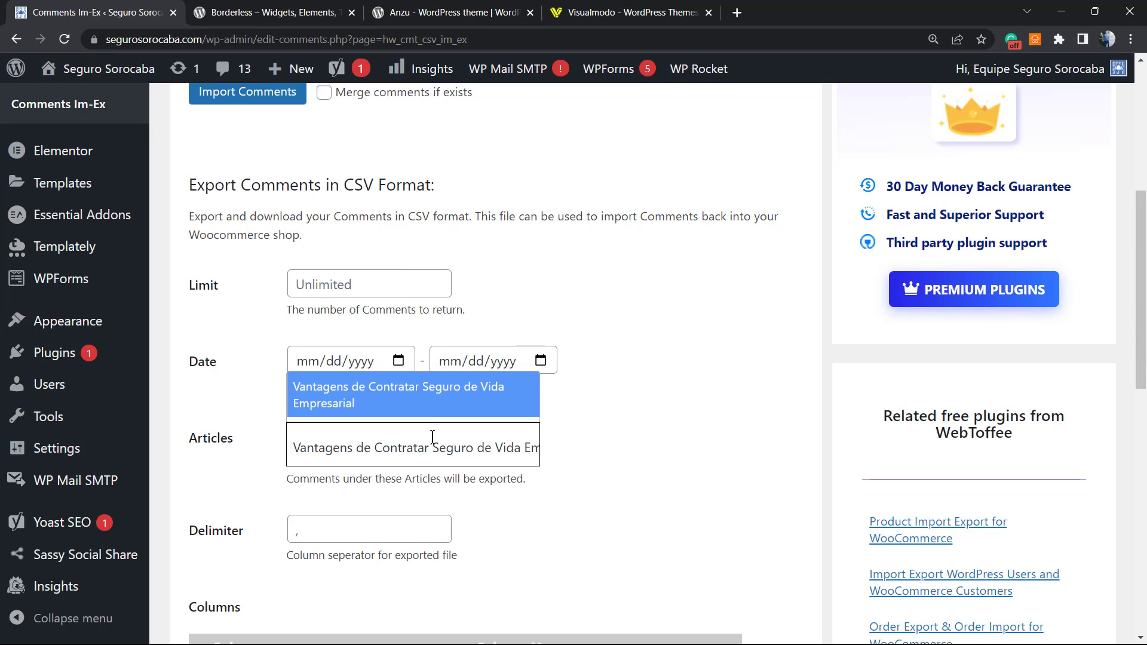
pyautogui.click(270, 485)
pyautogui.scroll(-1, 435, 391)
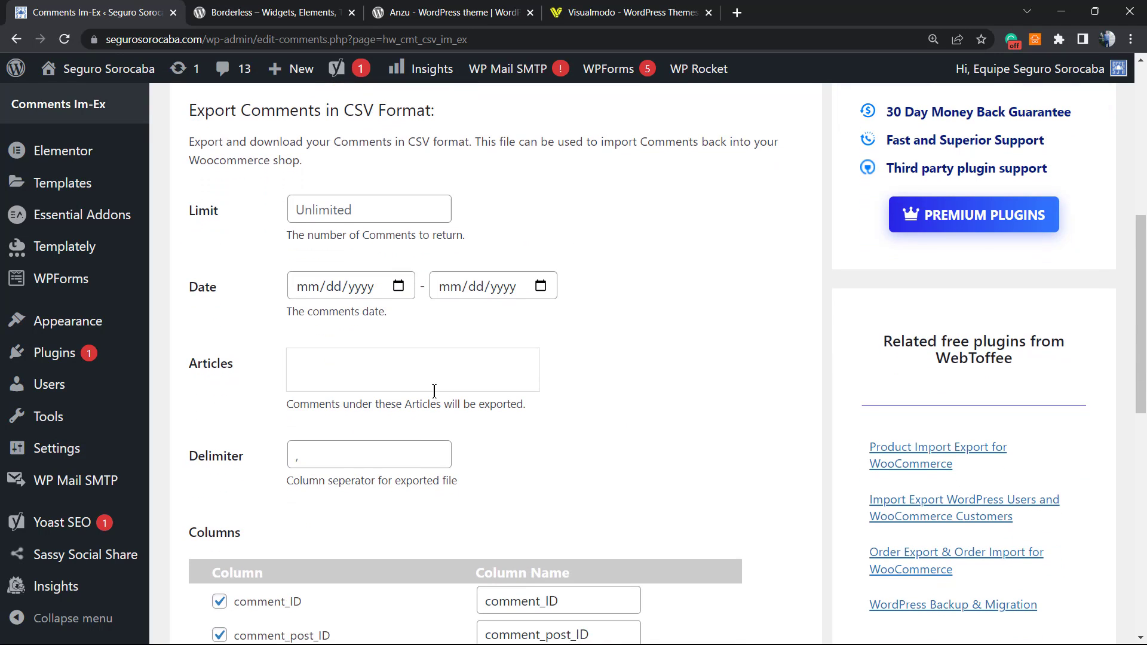
pyautogui.scroll(-1, 339, 394)
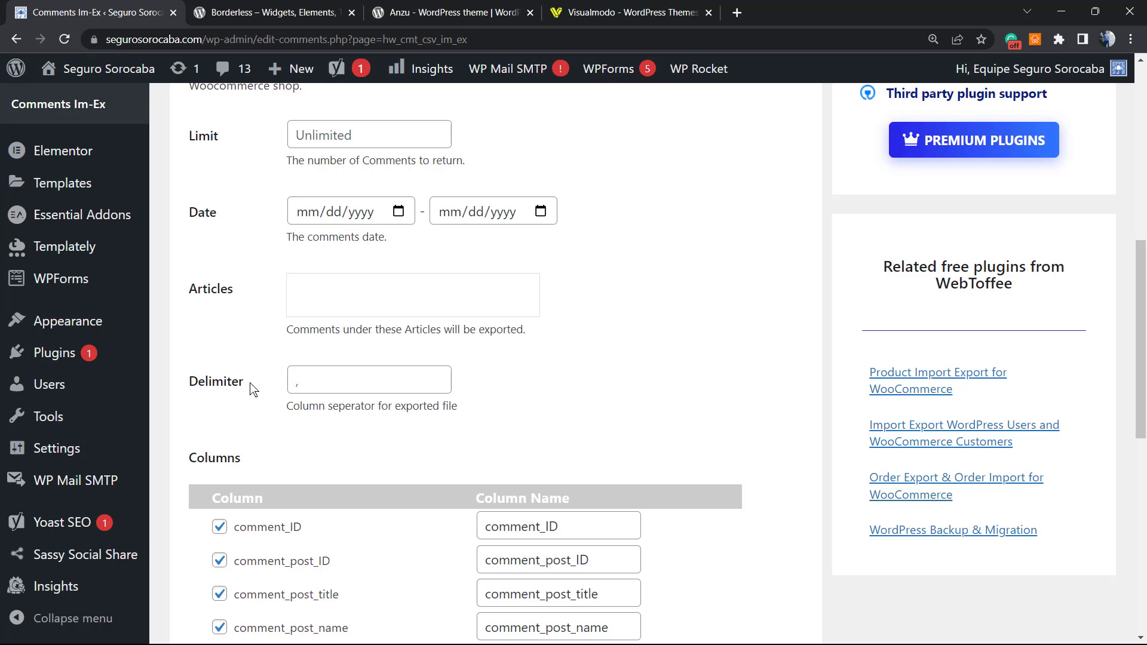
pyautogui.click(297, 378)
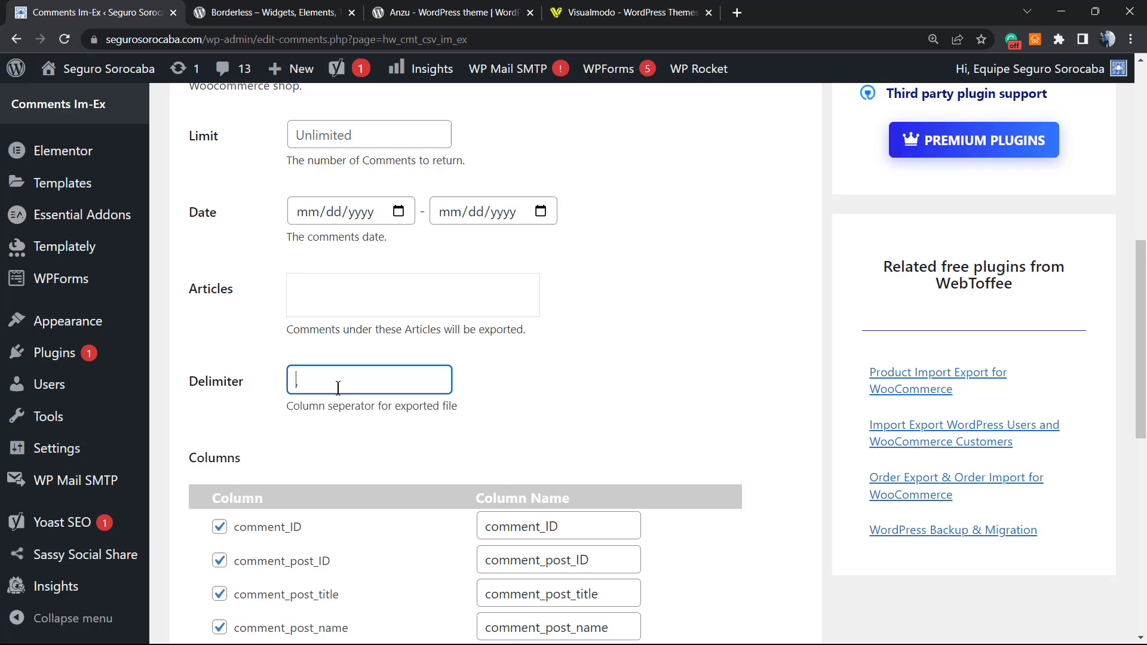
# - Untick the comment_ID, comment_post_ID and comment_post_title export columns
pyautogui.scroll(-4, 336, 400)
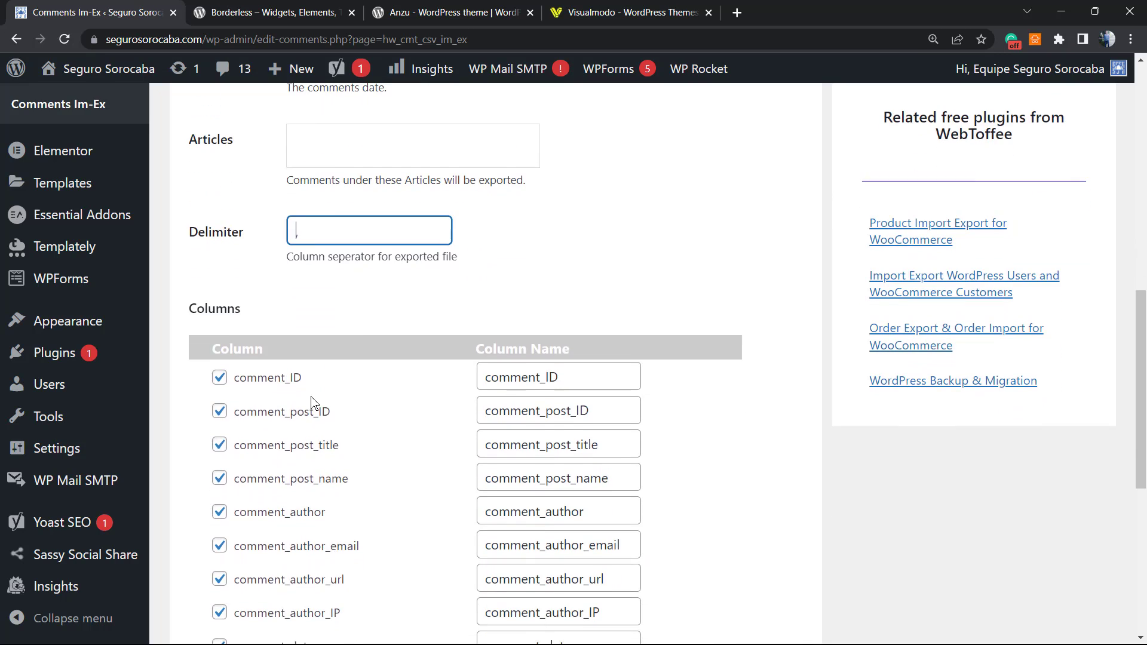
pyautogui.scroll(-3, 307, 397)
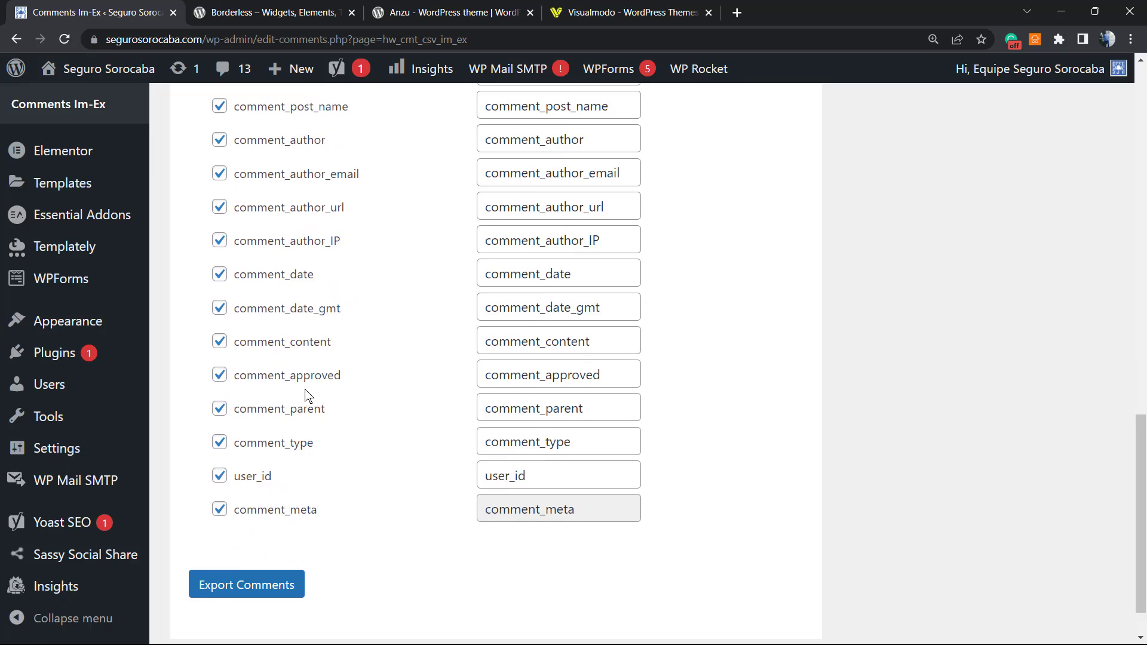
pyautogui.scroll(4, 295, 392)
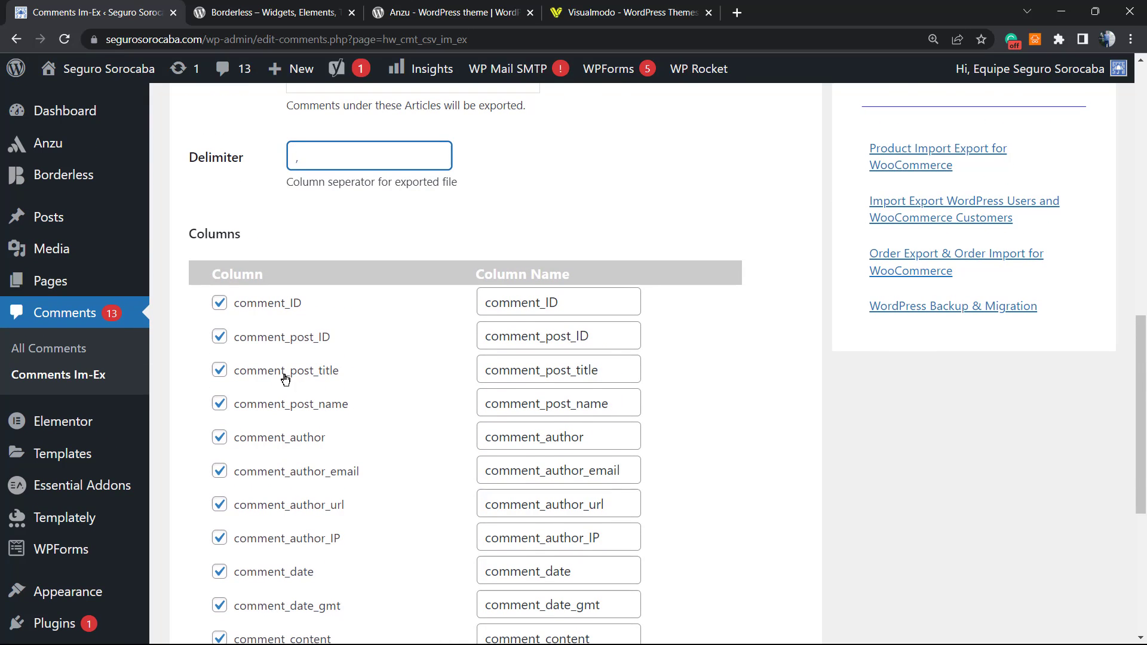
pyautogui.click(229, 308)
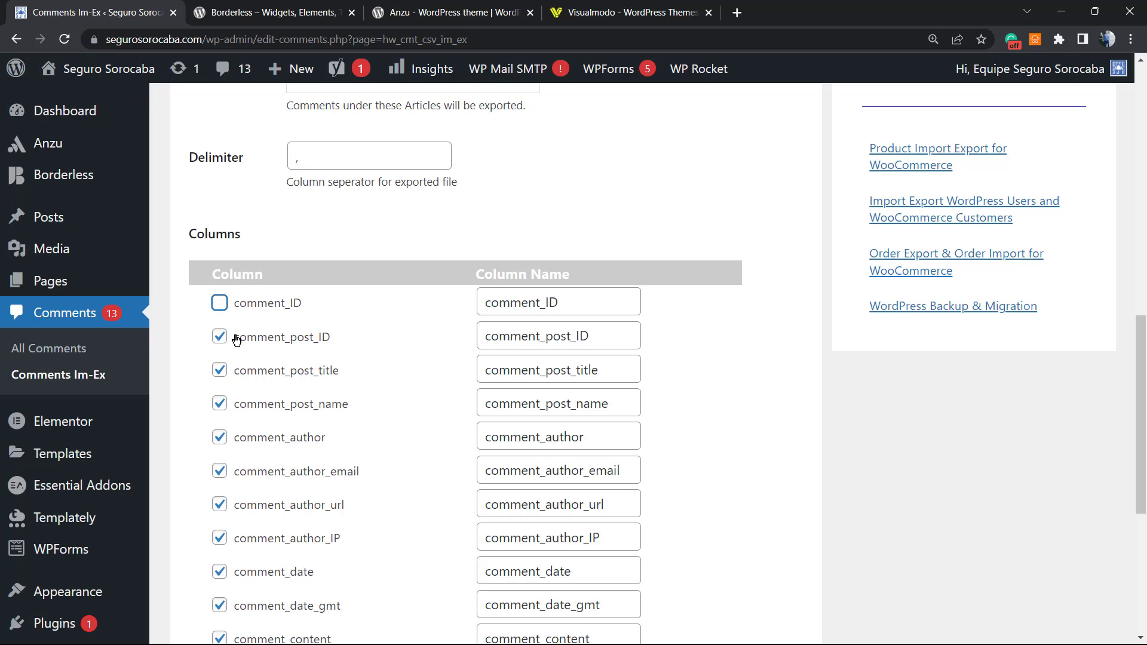
pyautogui.click(220, 338)
pyautogui.click(225, 375)
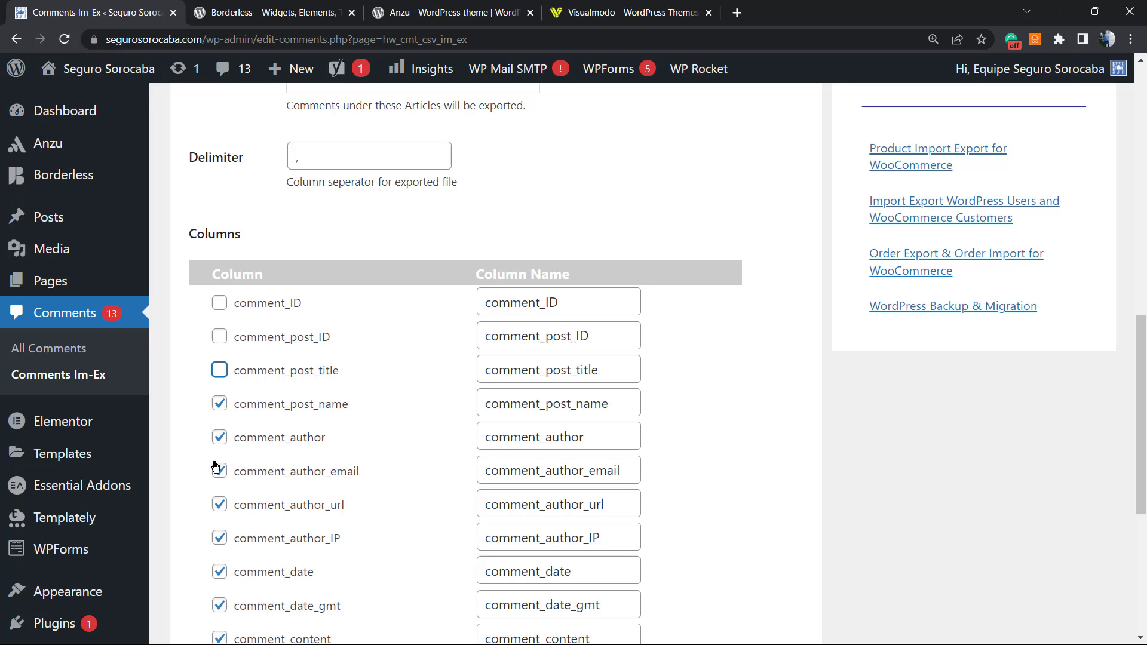
# - Untick comment_meta, user_id, comment_type and comment_parent, keeping comment_approved included
pyautogui.moveTo(356, 472); pyautogui.dragTo(360, 484)
pyautogui.scroll(-3, 299, 442)
pyautogui.scroll(-3, 287, 434)
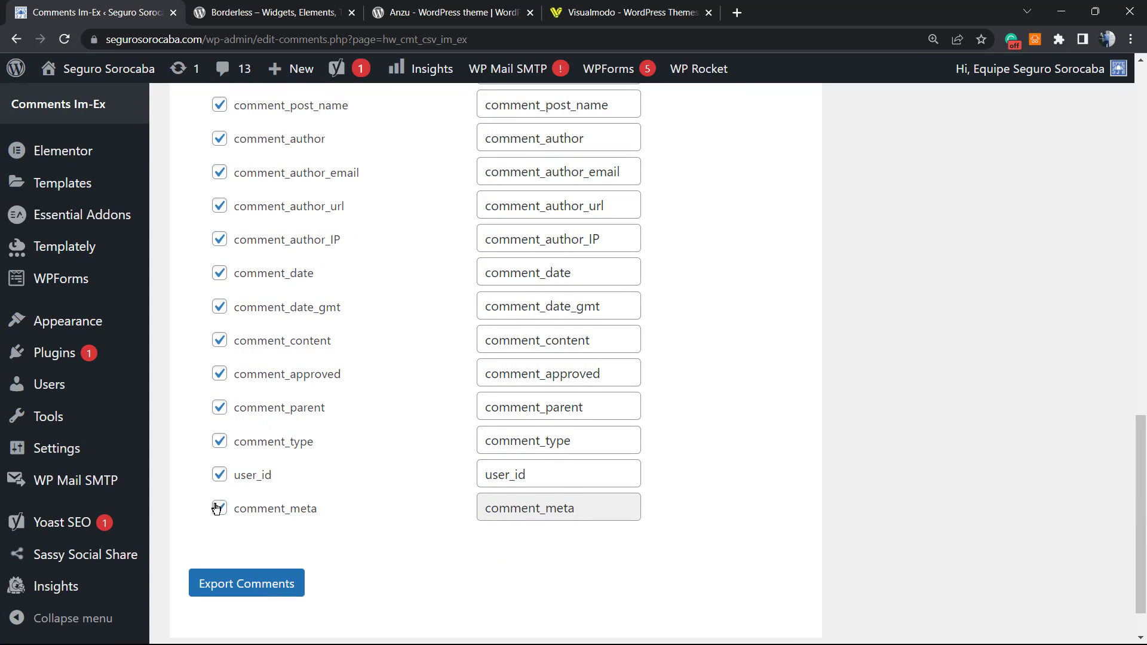
pyautogui.click(218, 509)
pyautogui.click(219, 475)
pyautogui.click(220, 440)
pyautogui.click(218, 408)
pyautogui.click(221, 374)
pyautogui.click(221, 374)
# - Untick comment_author_IP and comment_author_url, leaving comment_author_email included
pyautogui.scroll(1, 219, 374)
pyautogui.scroll(1, 205, 364)
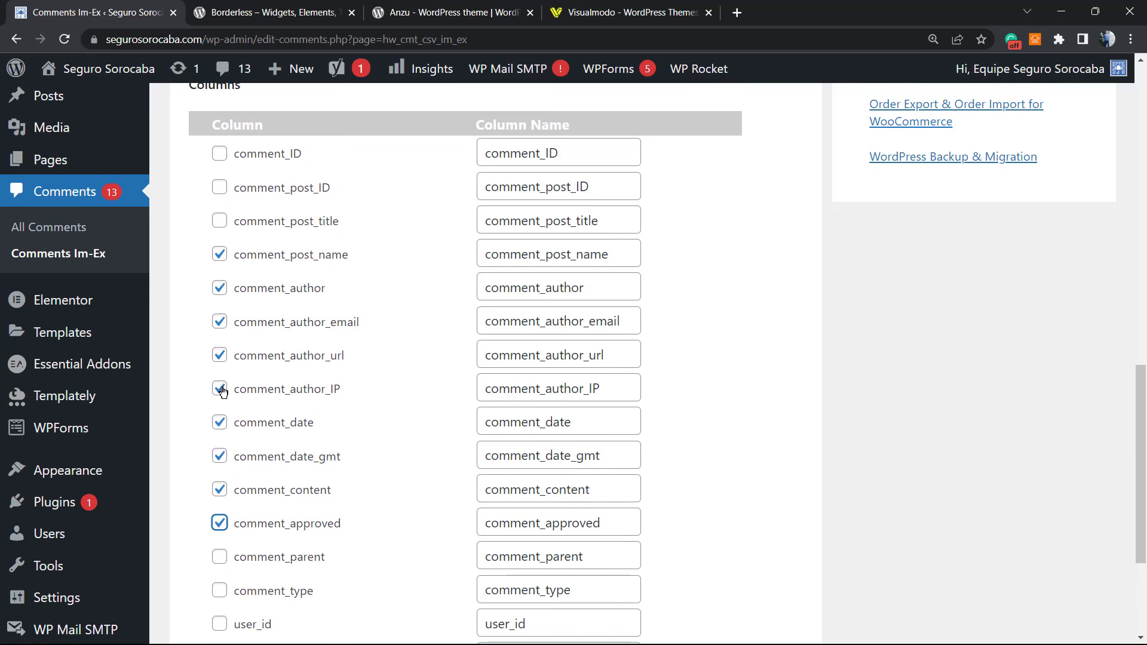
pyautogui.click(238, 391)
pyautogui.moveTo(345, 400); pyautogui.dragTo(273, 388)
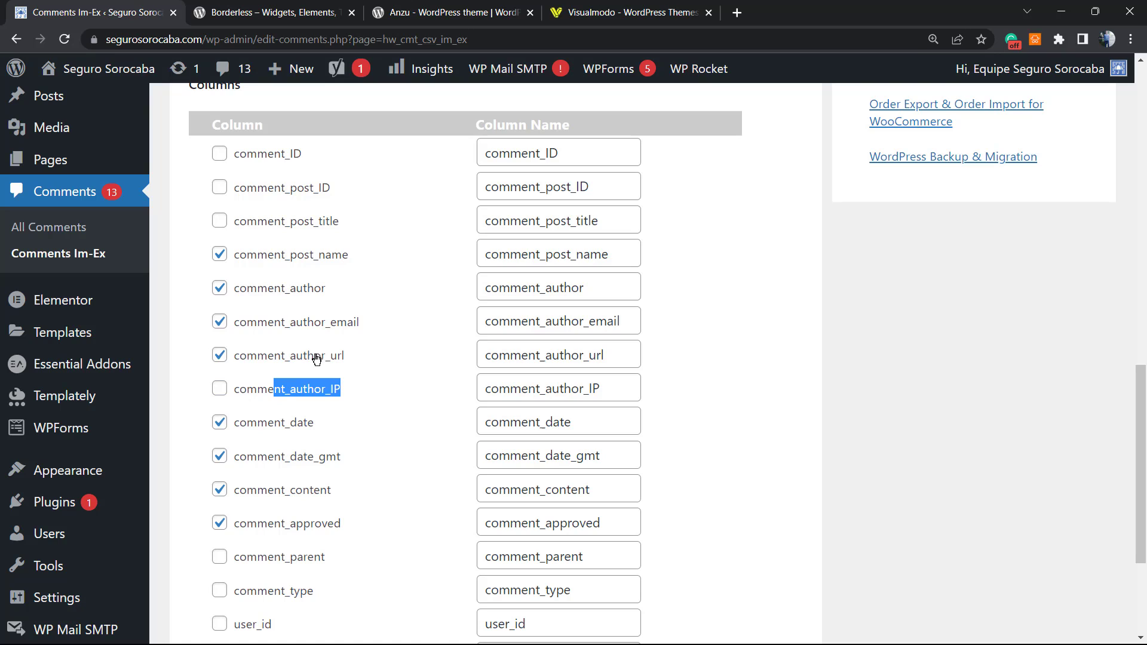
pyautogui.click(221, 354)
pyautogui.scroll(1, 256, 357)
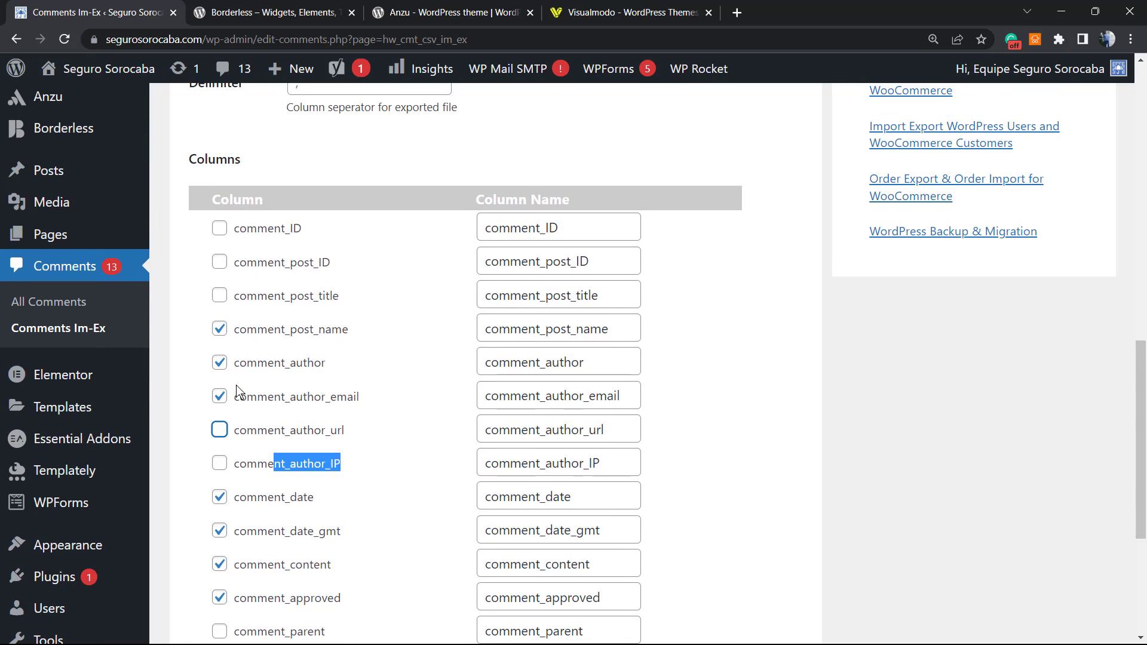
pyautogui.moveTo(358, 399)
pyautogui.mouseDown()
pyautogui.moveTo(245, 400)
pyautogui.moveTo(299, 413)
pyautogui.moveTo(244, 414)
pyautogui.moveTo(364, 418)
pyautogui.moveTo(248, 416)
pyautogui.moveTo(256, 398)
pyautogui.moveTo(369, 403)
pyautogui.mouseUp()
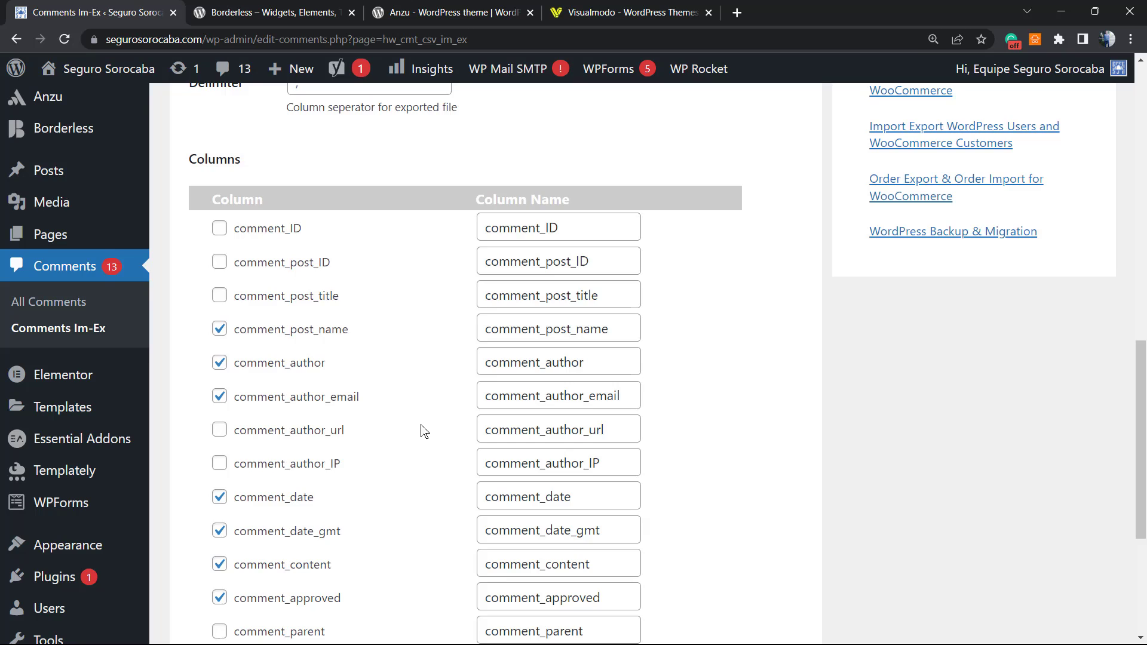
# - Export the remaining comment columns as a WP-comments CSV download
pyautogui.scroll(-4, 424, 431)
pyautogui.scroll(1, 346, 394)
pyautogui.scroll(-1, 326, 383)
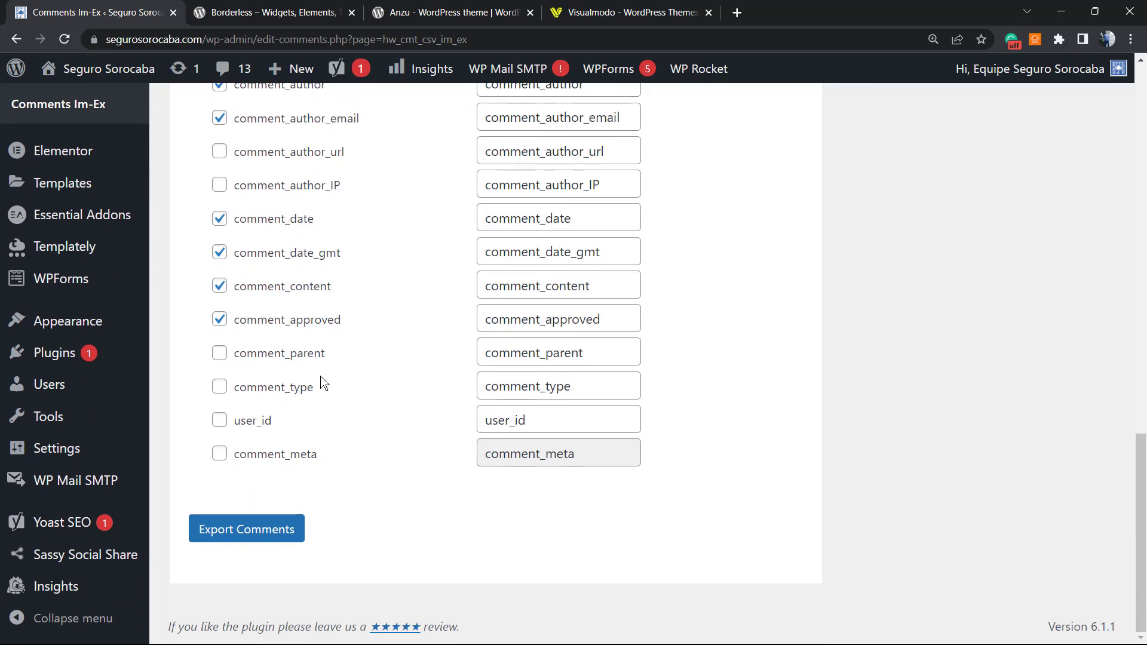
pyautogui.click(254, 530)
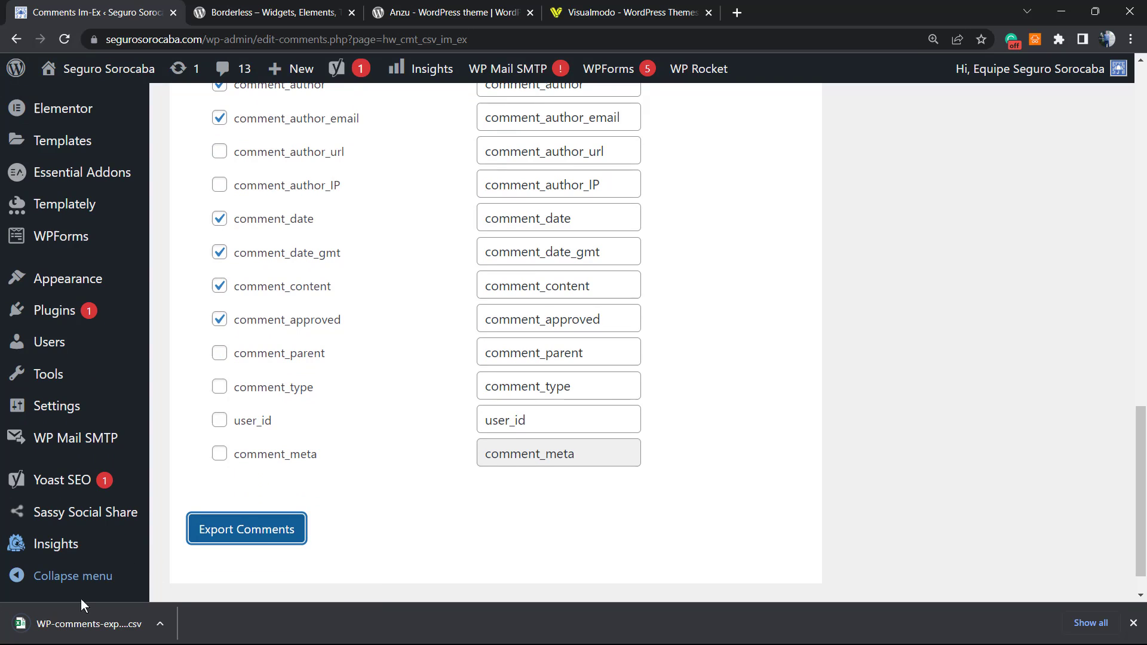
# - Open the downloaded WP-comments CSV in Excel and inspect the row 4 commenter details
pyautogui.click(72, 626)
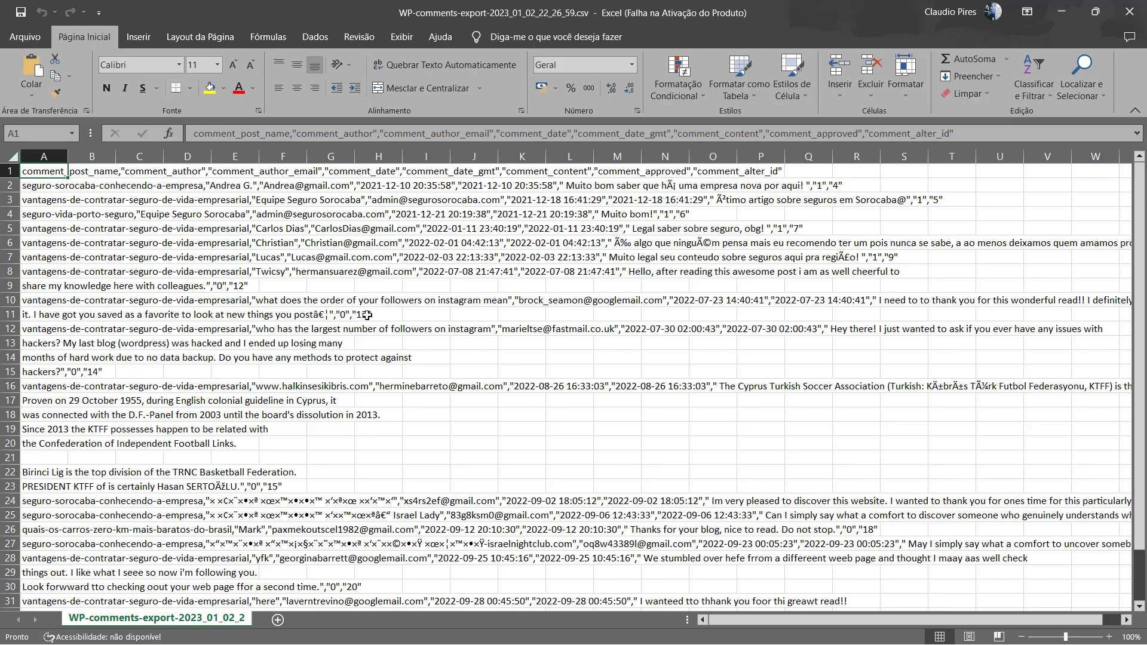
pyautogui.scroll(-5, 367, 315)
pyautogui.scroll(5, 363, 313)
pyautogui.scroll(-10, 380, 289)
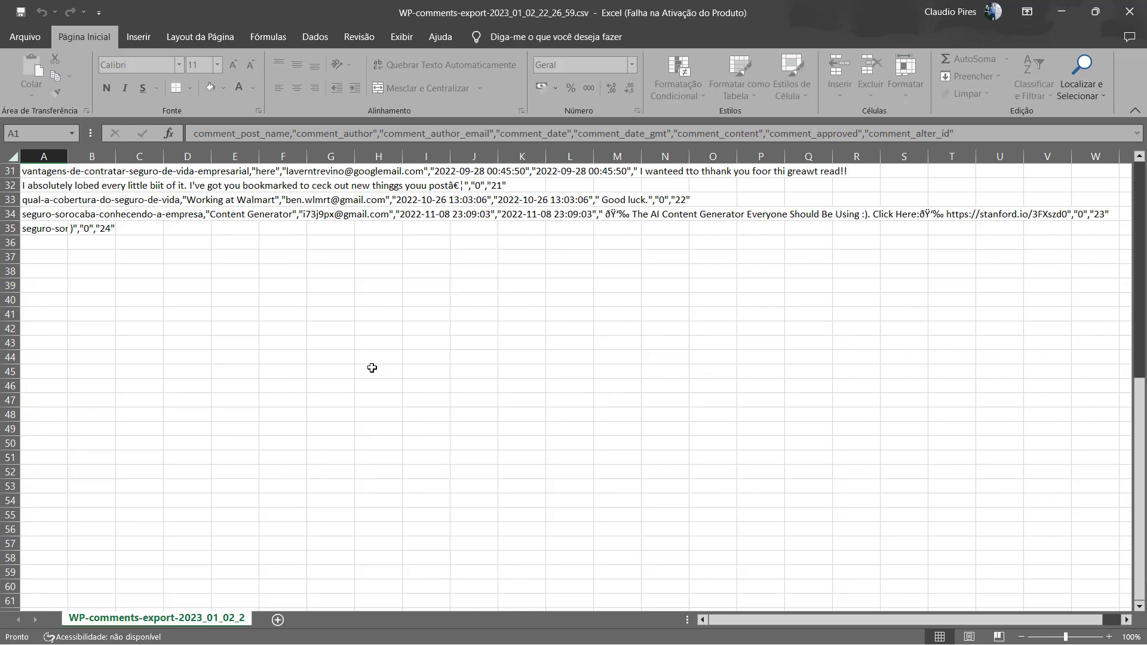
pyautogui.click(713, 480)
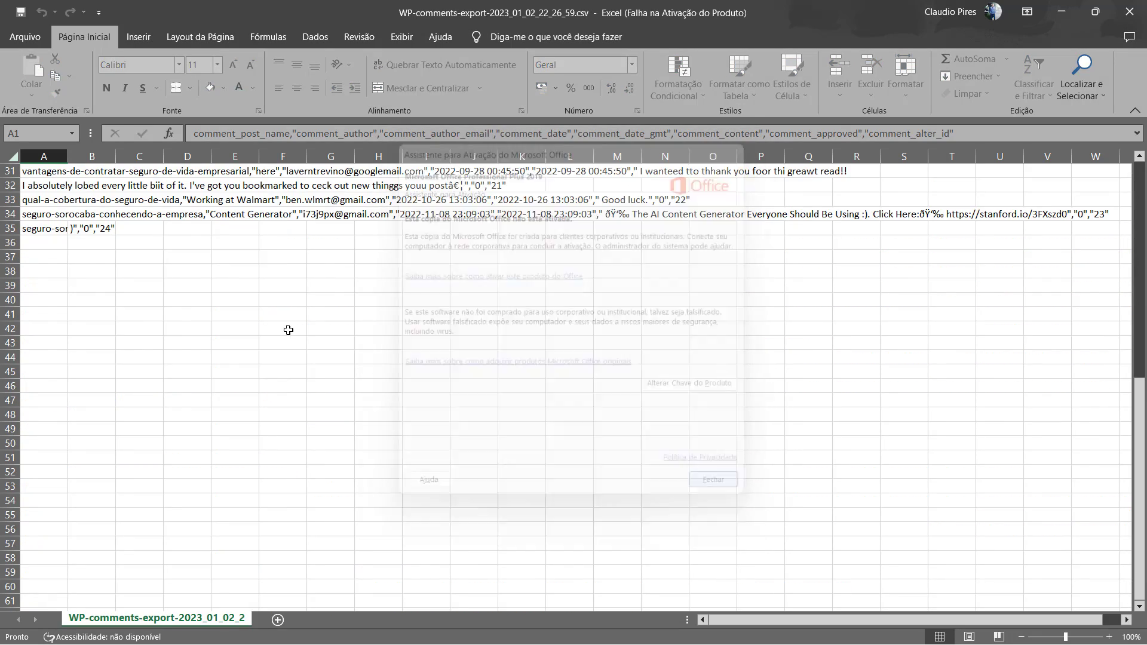
pyautogui.scroll(10, 289, 331)
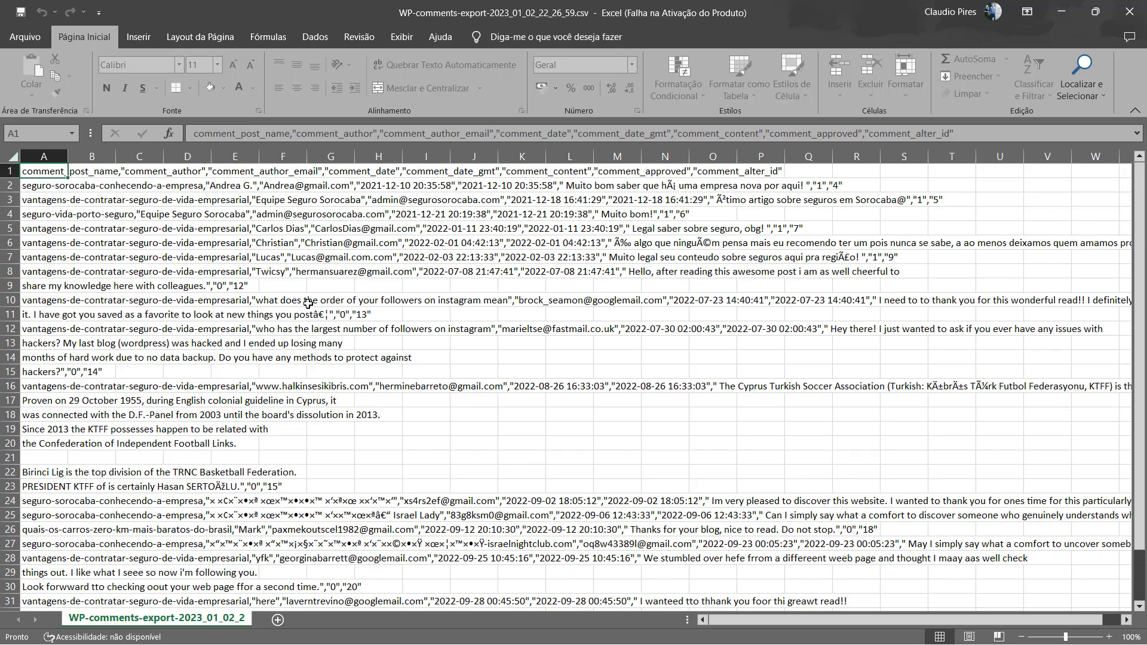
pyautogui.click(310, 210)
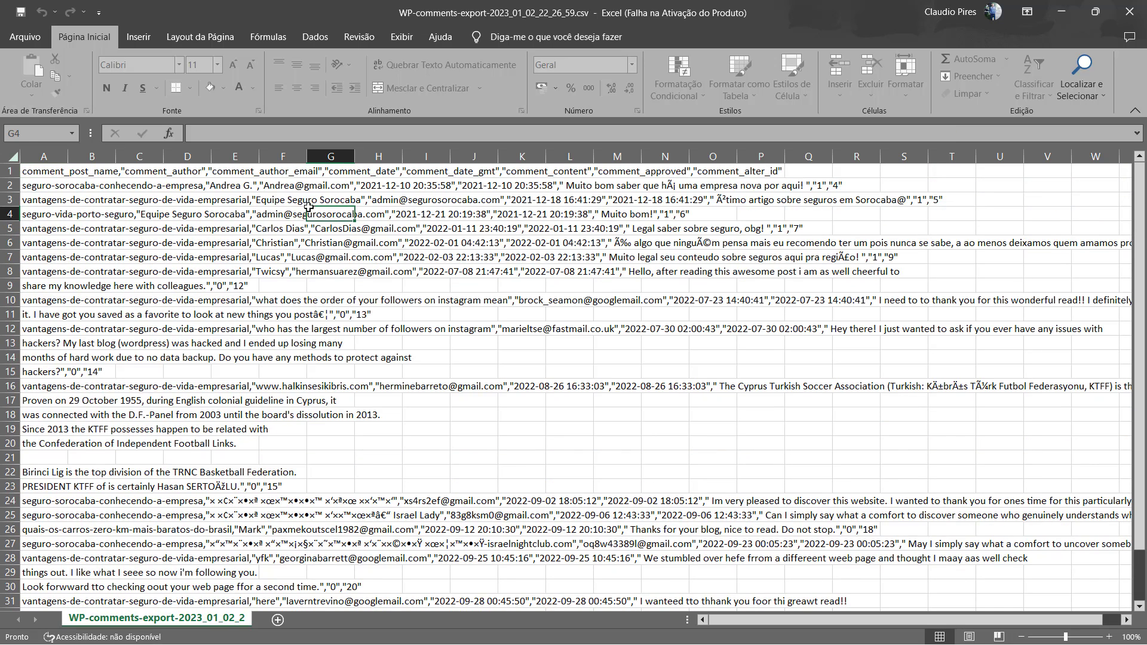
pyautogui.click(225, 219)
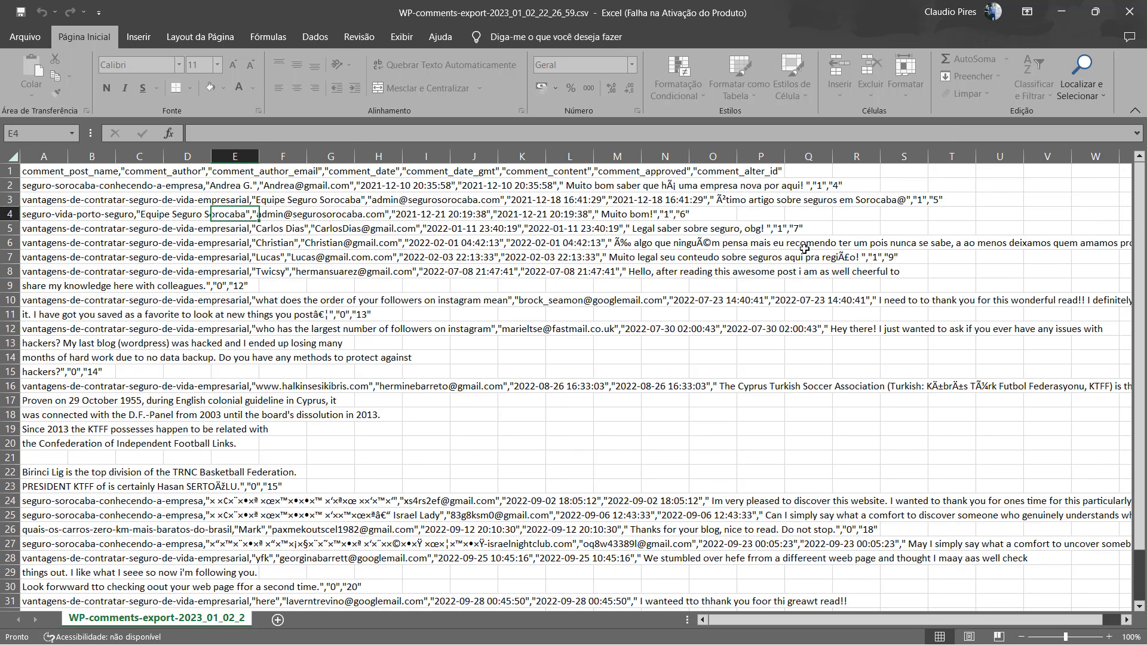
# - Close Excel and untick comment_approved, comment_content, comment_date_gmt and comment_date
pyautogui.click(1129, 12)
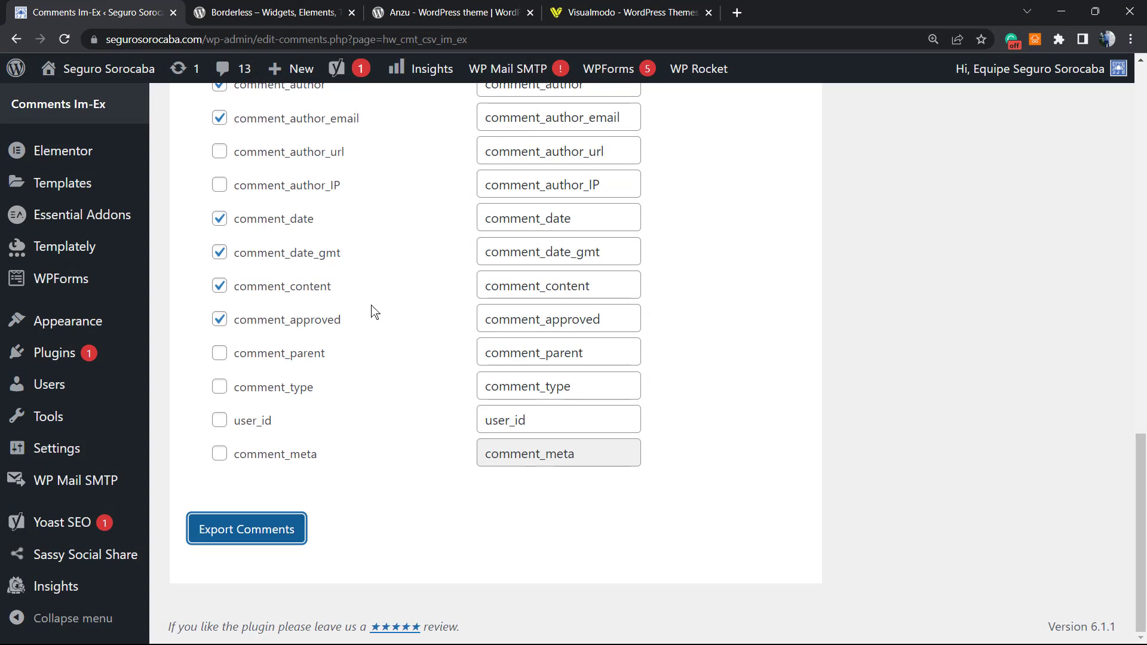
pyautogui.scroll(1, 338, 358)
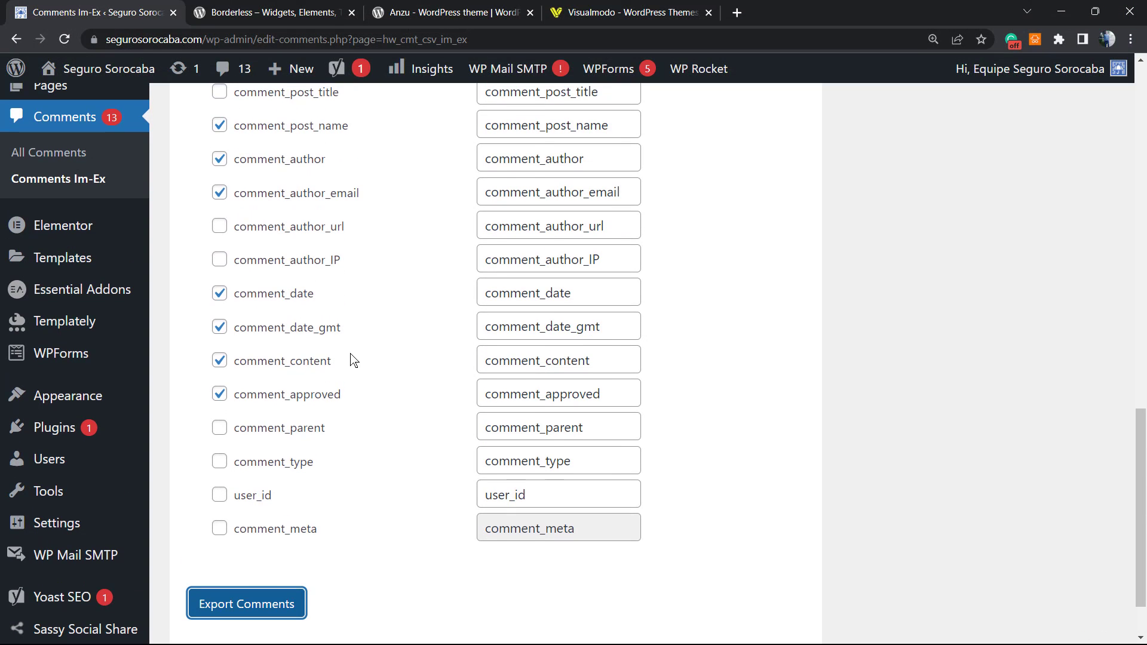
pyautogui.click(218, 394)
pyautogui.click(219, 360)
pyautogui.click(219, 327)
pyautogui.scroll(1, 219, 330)
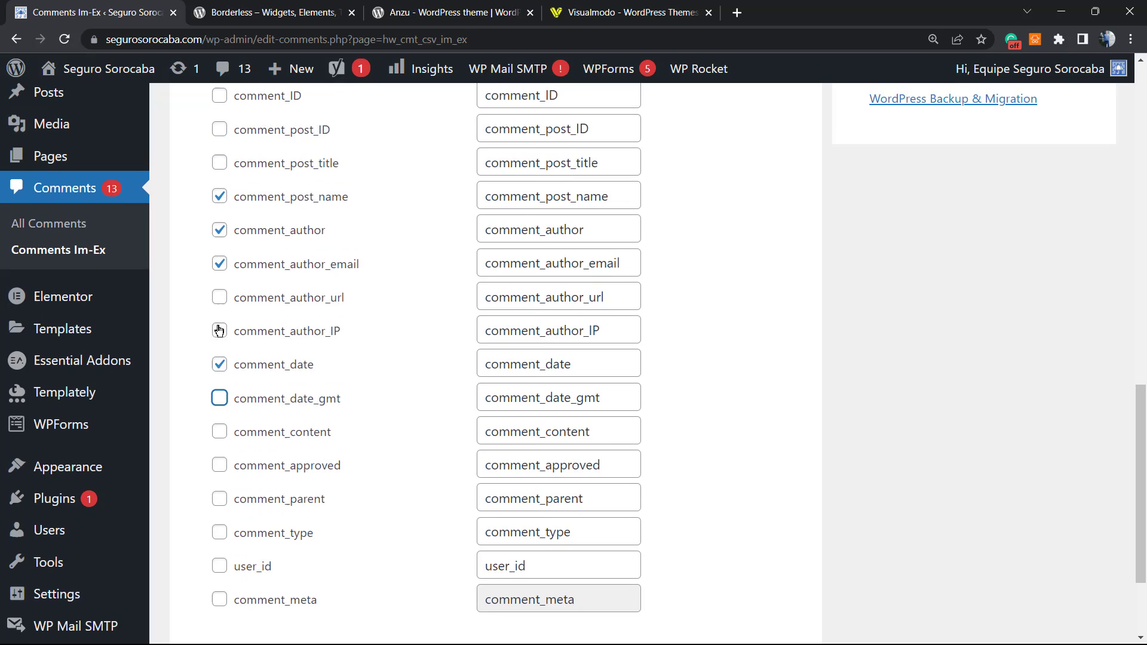
pyautogui.click(219, 364)
# - Untick comment_author and comment_post_name, then export the comment_author_email-only CSV
pyautogui.scroll(1, 223, 325)
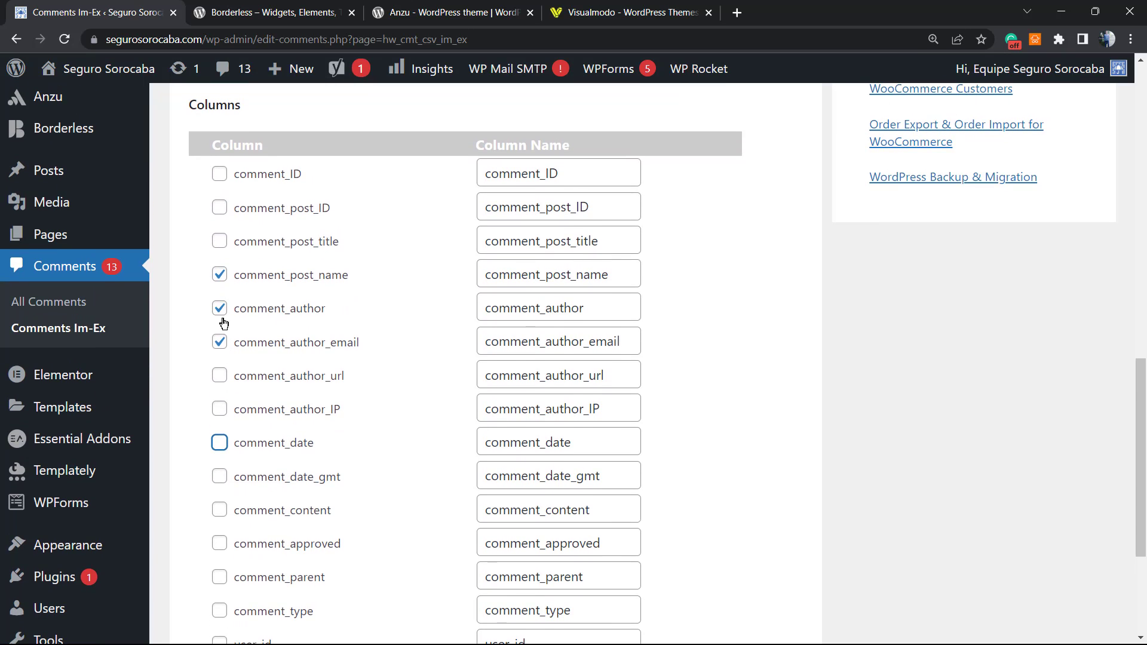
pyautogui.click(220, 307)
pyautogui.click(219, 274)
pyautogui.scroll(1, 202, 246)
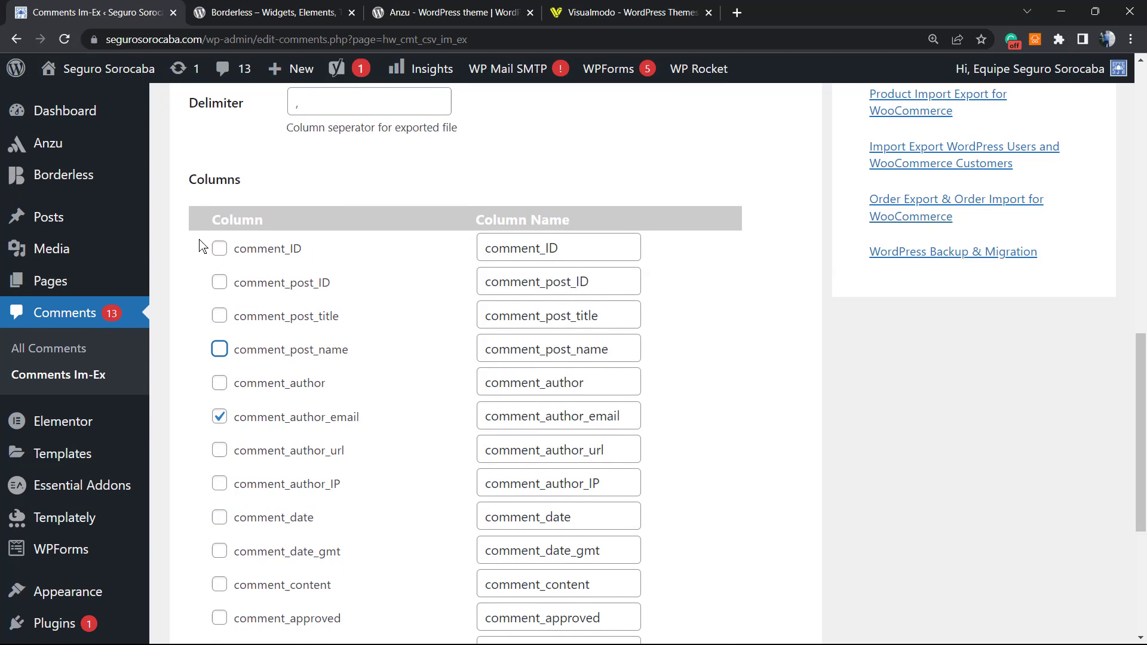
pyautogui.scroll(-3, 201, 246)
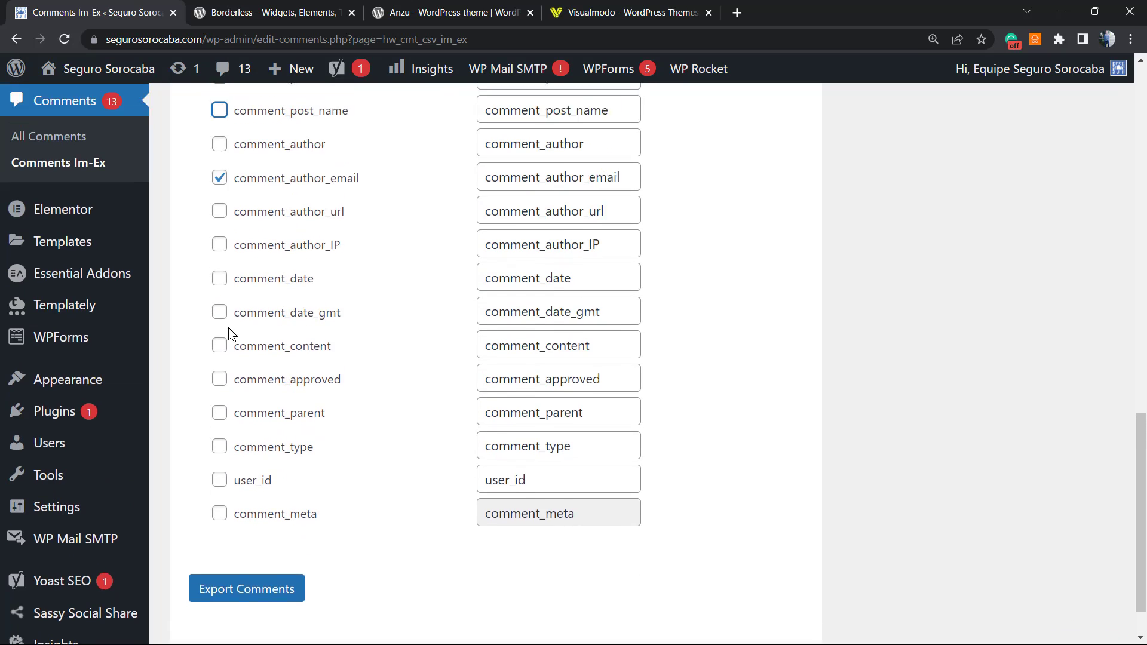
pyautogui.scroll(1, 251, 293)
pyautogui.scroll(-2, 245, 402)
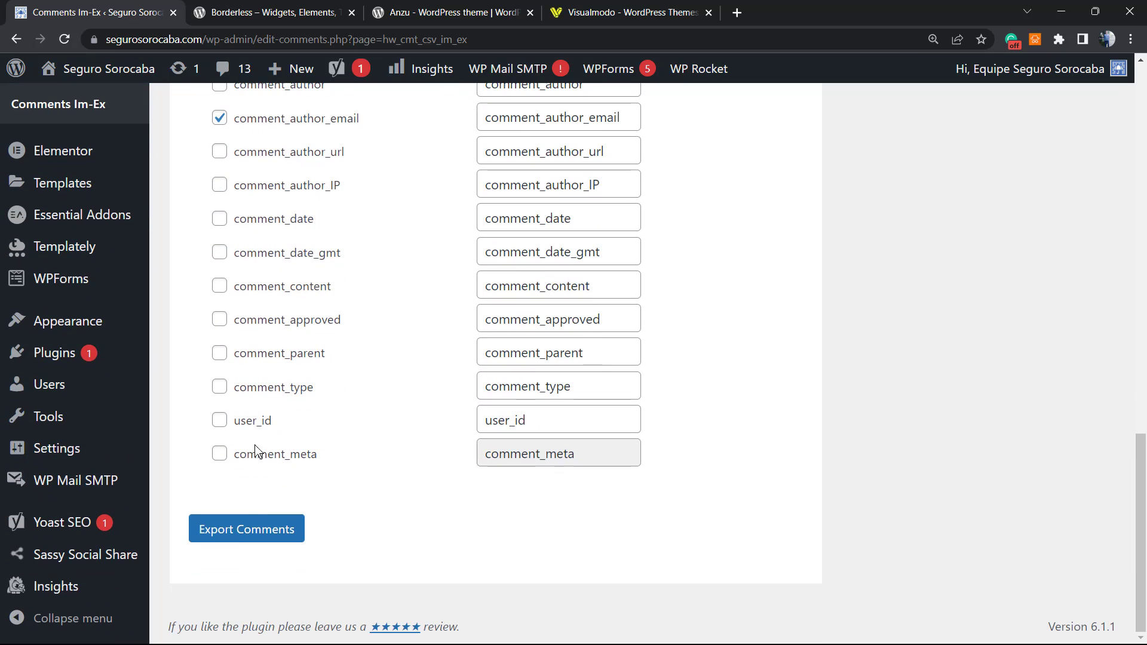
pyautogui.click(236, 529)
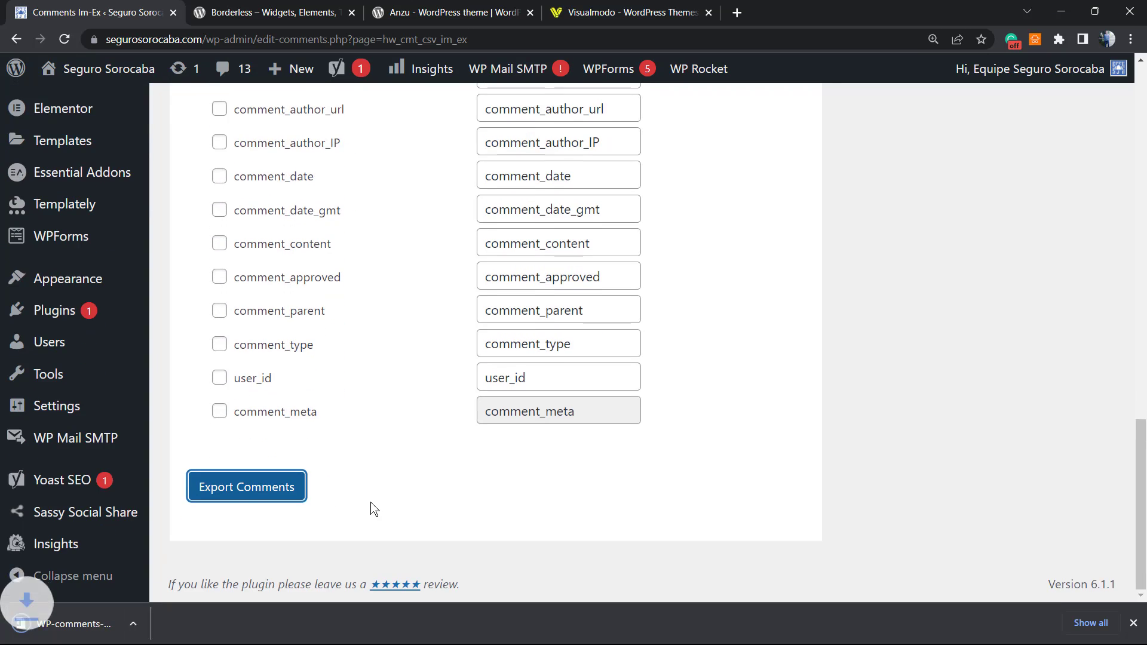
# - Open the e-mail-only CSV in Excel and select the e-mail entries in column A
pyautogui.click(92, 618)
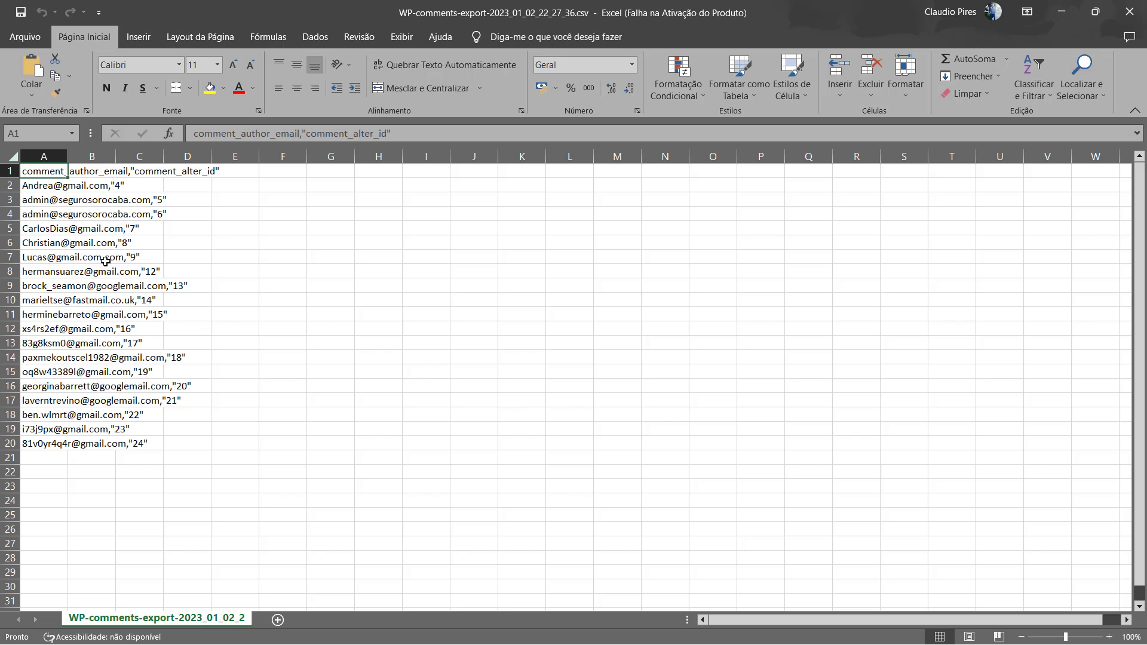
pyautogui.moveTo(82, 210); pyautogui.dragTo(70, 434)
pyautogui.click(45, 186)
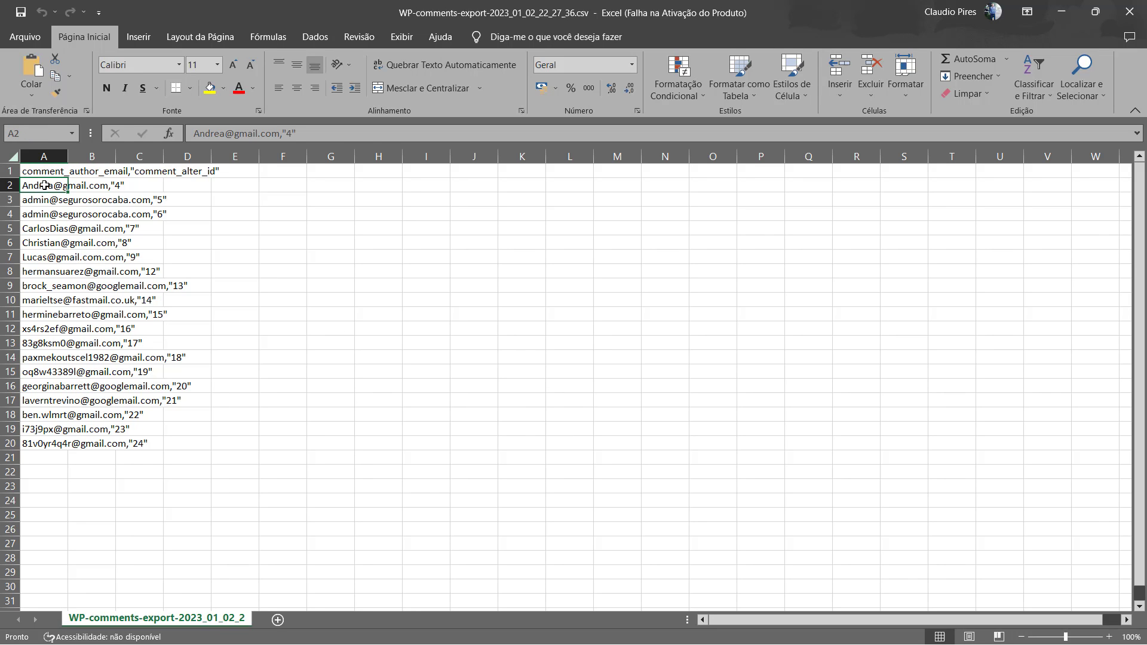
pyautogui.click(43, 171)
pyautogui.moveTo(43, 202); pyautogui.dragTo(48, 448)
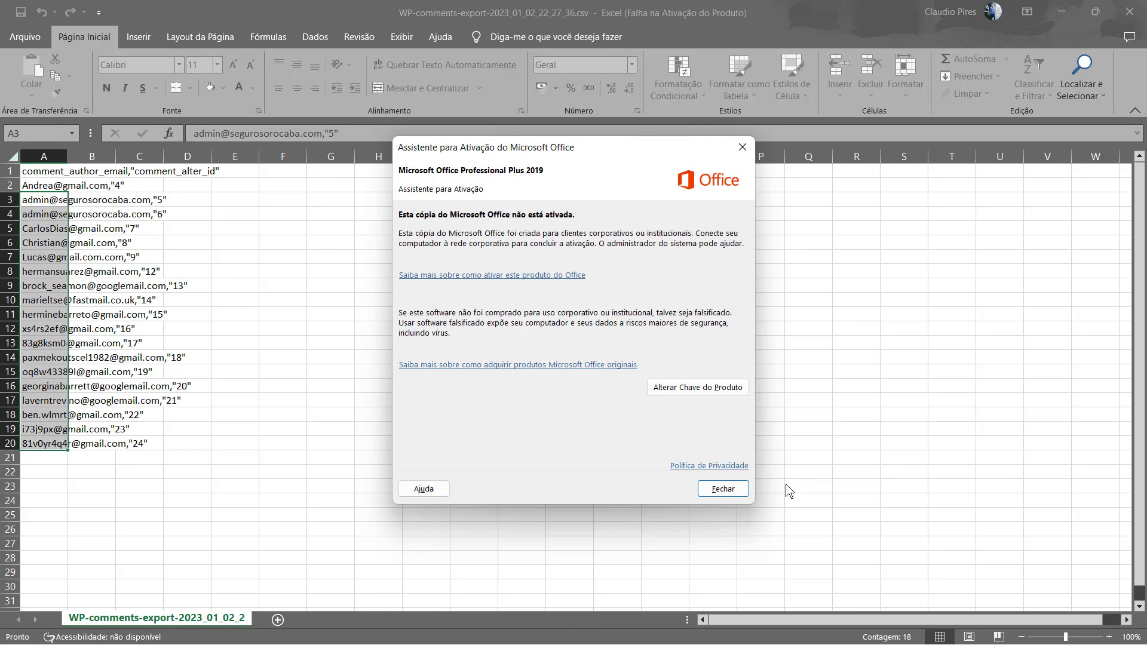
# - Dismiss the Office activation notice and close Excel to return to WordPress
pyautogui.click(745, 489)
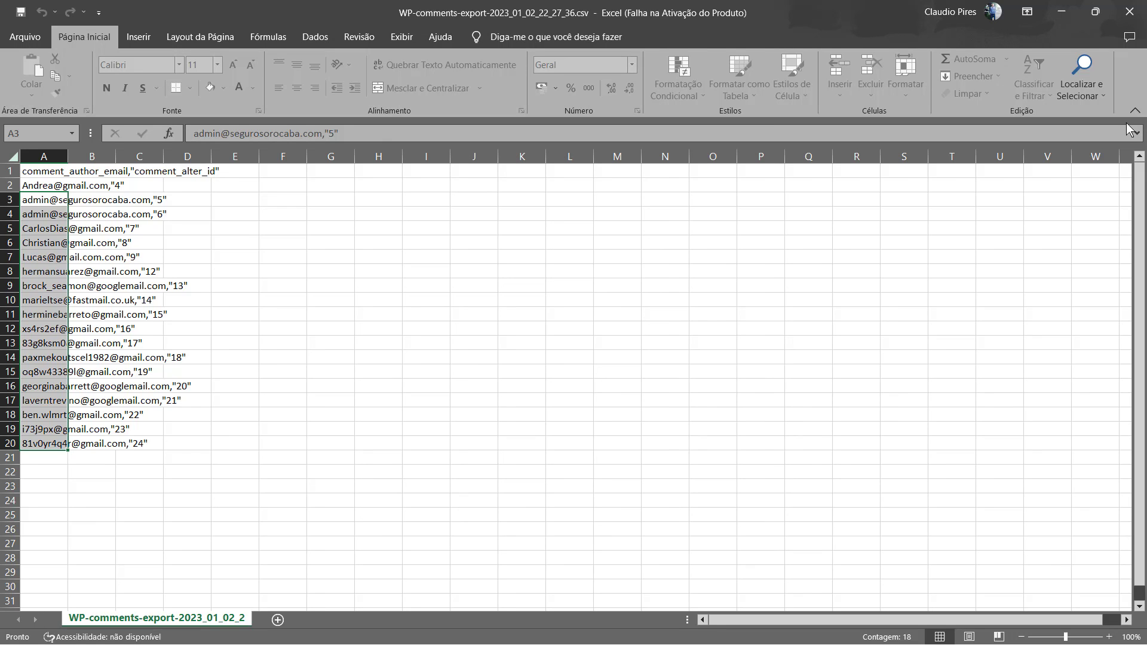
pyautogui.click(1129, 11)
pyautogui.scroll(19, 439, 357)
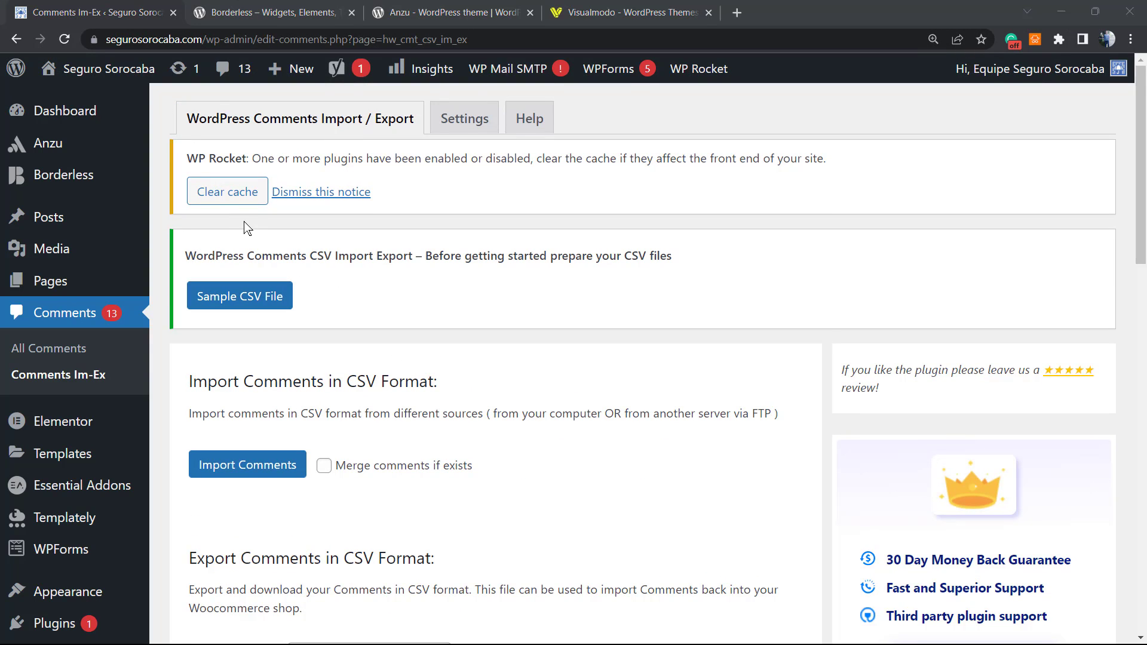
# - Open the Comments Im-Ex Settings tab and look through its FTP export options
pyautogui.click(454, 130)
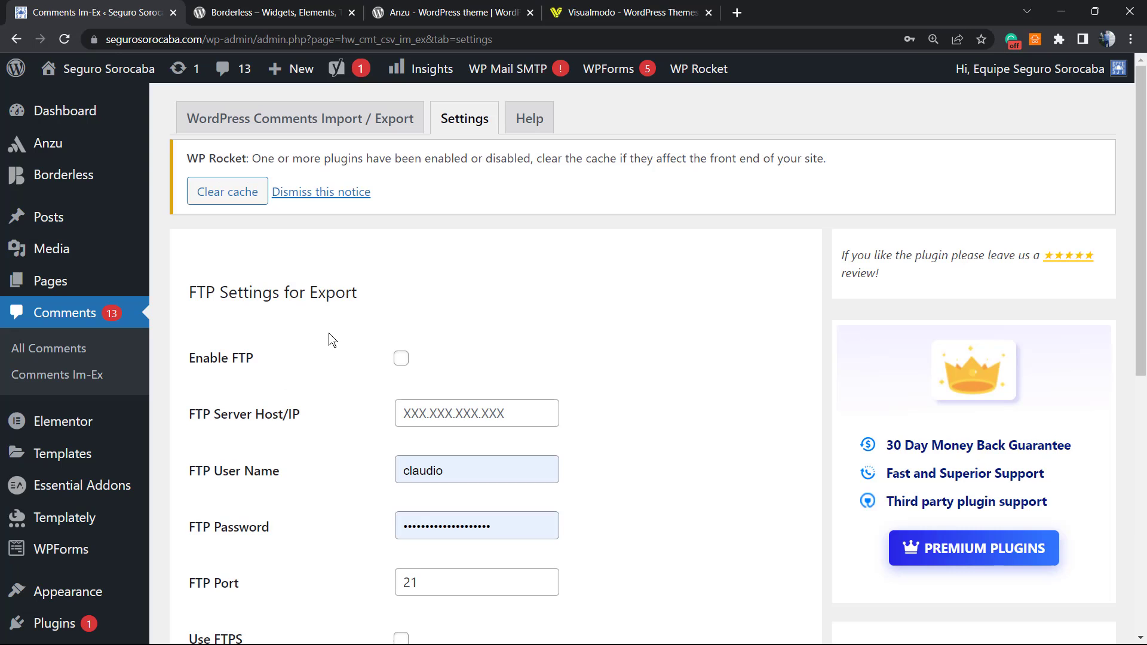
pyautogui.scroll(-5, 332, 342)
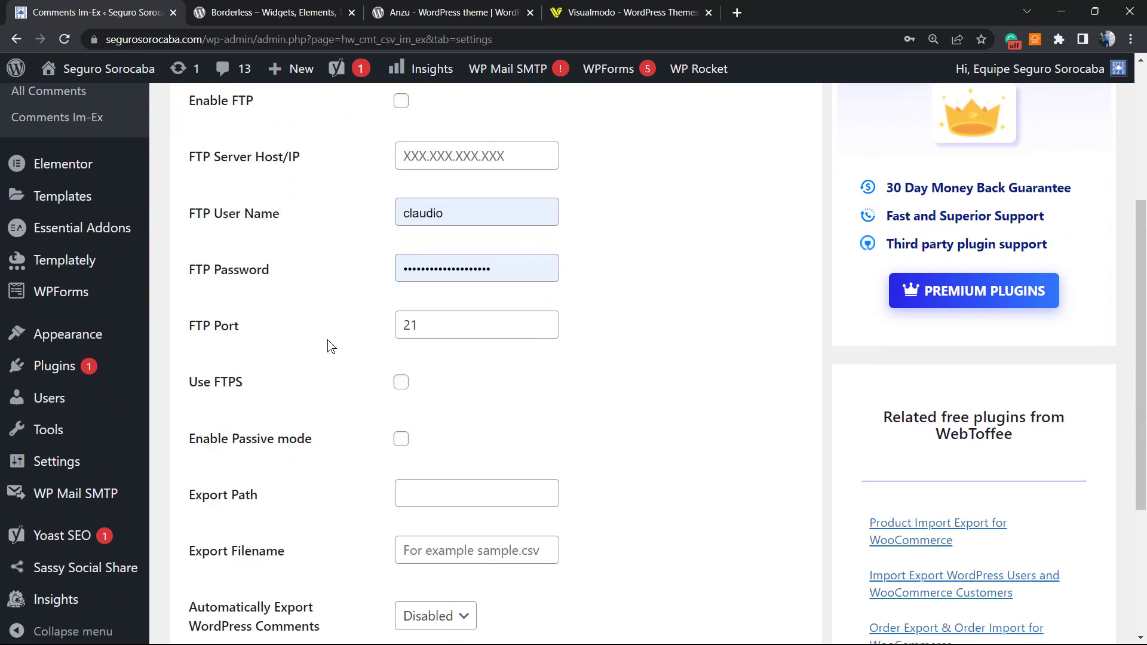
pyautogui.scroll(-3, 331, 345)
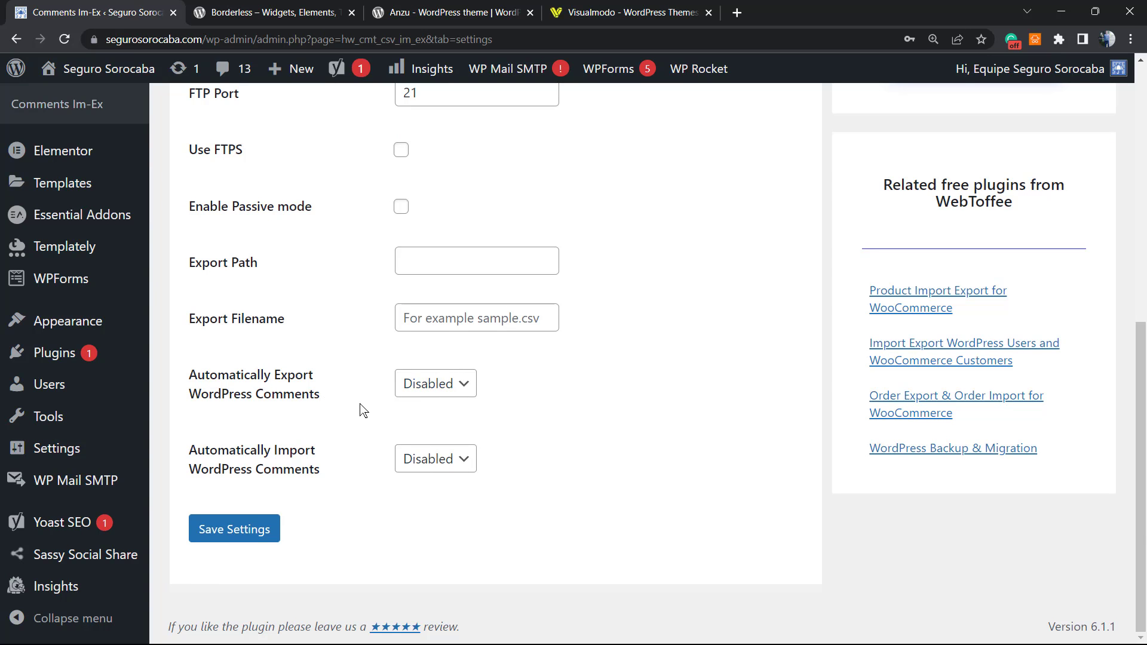
pyautogui.scroll(3, 358, 406)
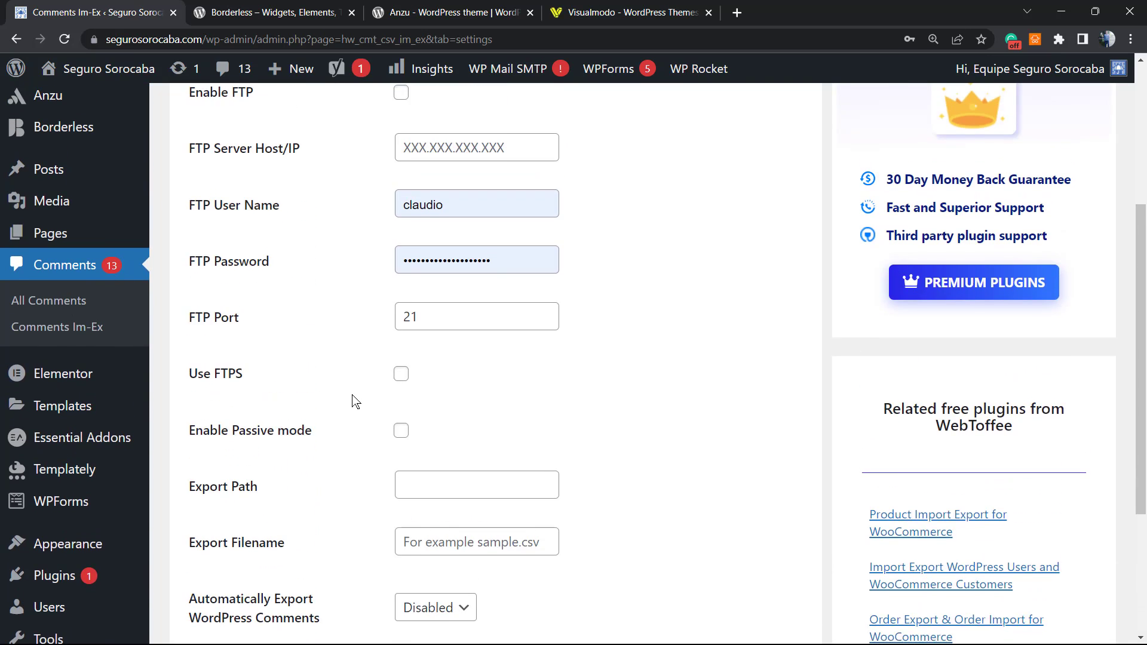
pyautogui.scroll(4, 352, 400)
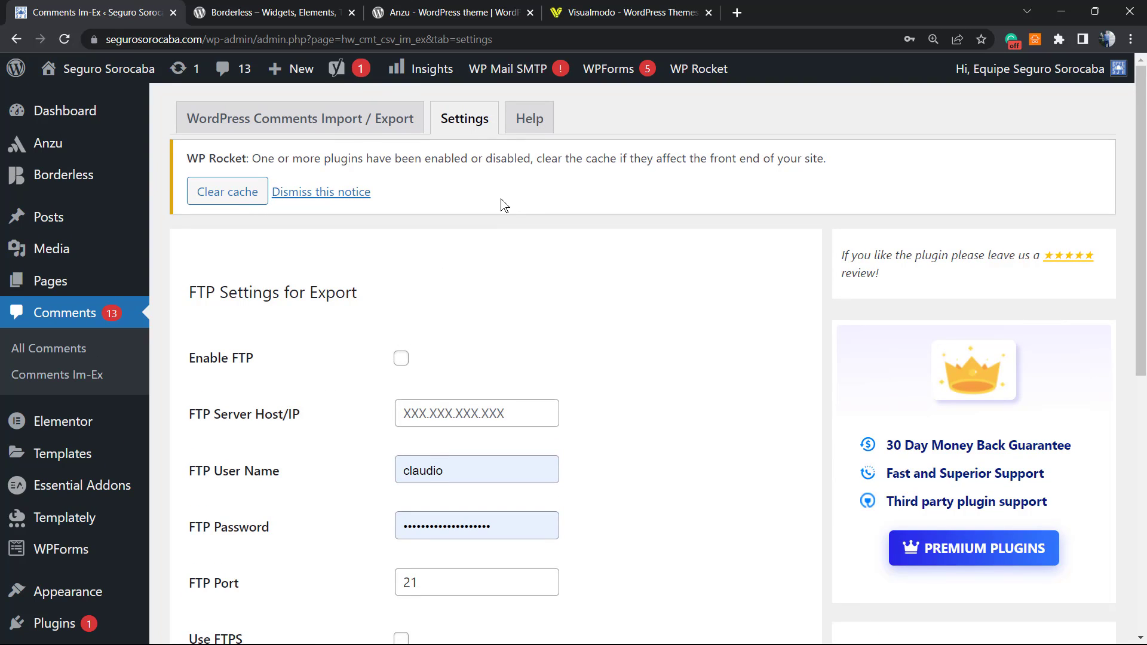
# - View the Borderless plugin page, go back to the Anzu theme, then switch to Visualmodo
pyautogui.click(309, 6)
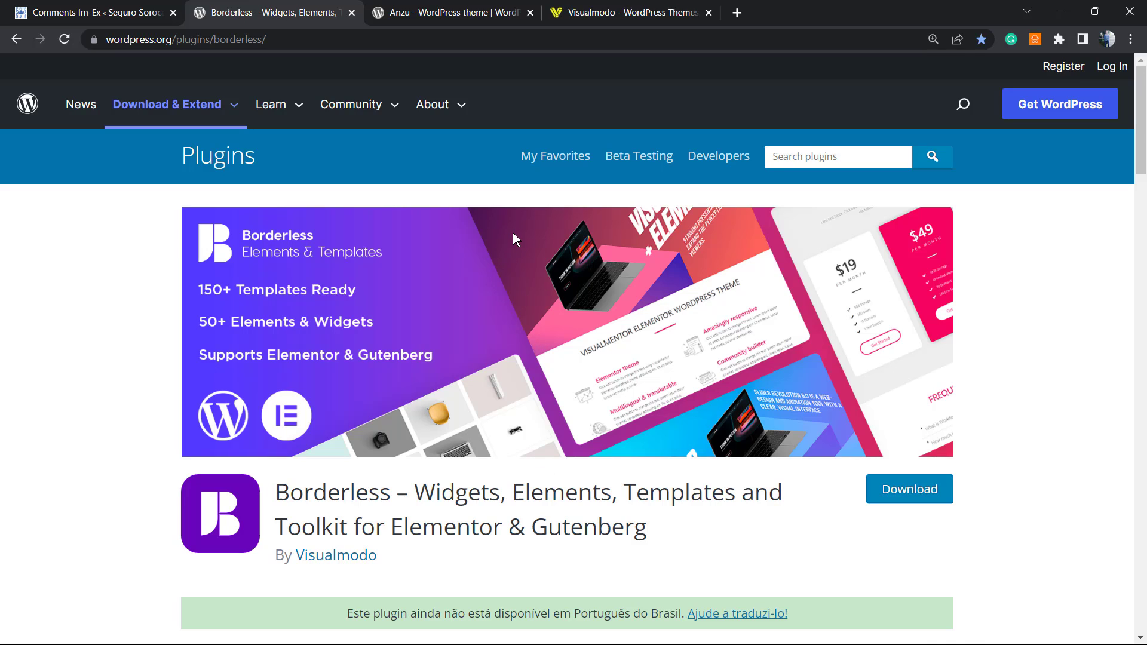
pyautogui.hotkey('ctrl', 'Tab')
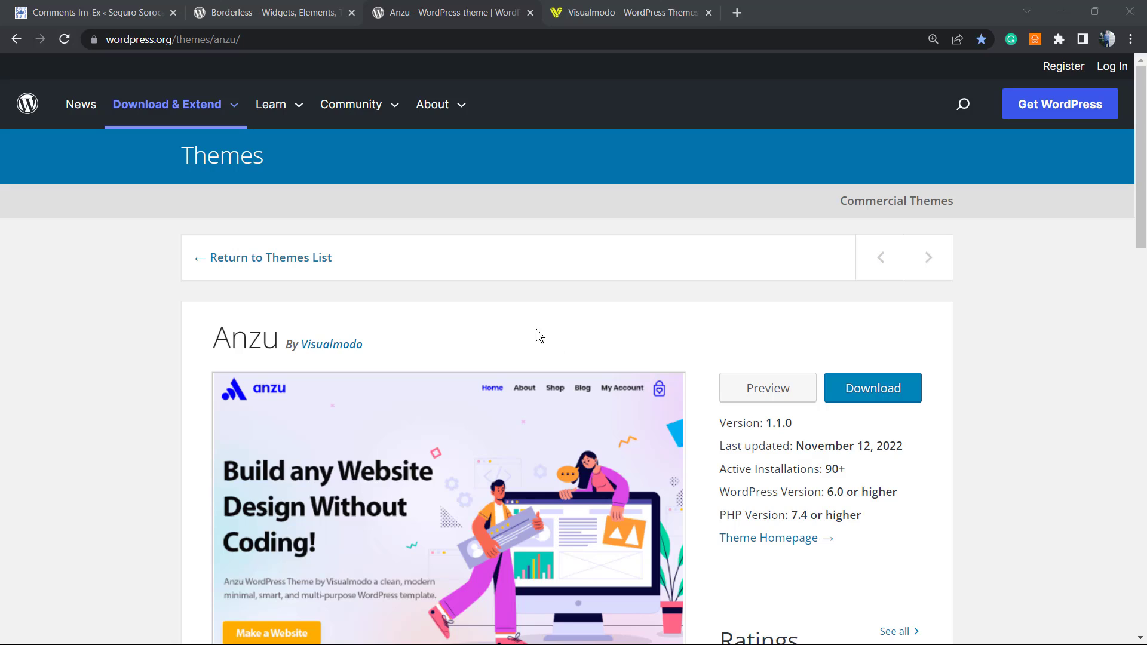
pyautogui.click(624, 9)
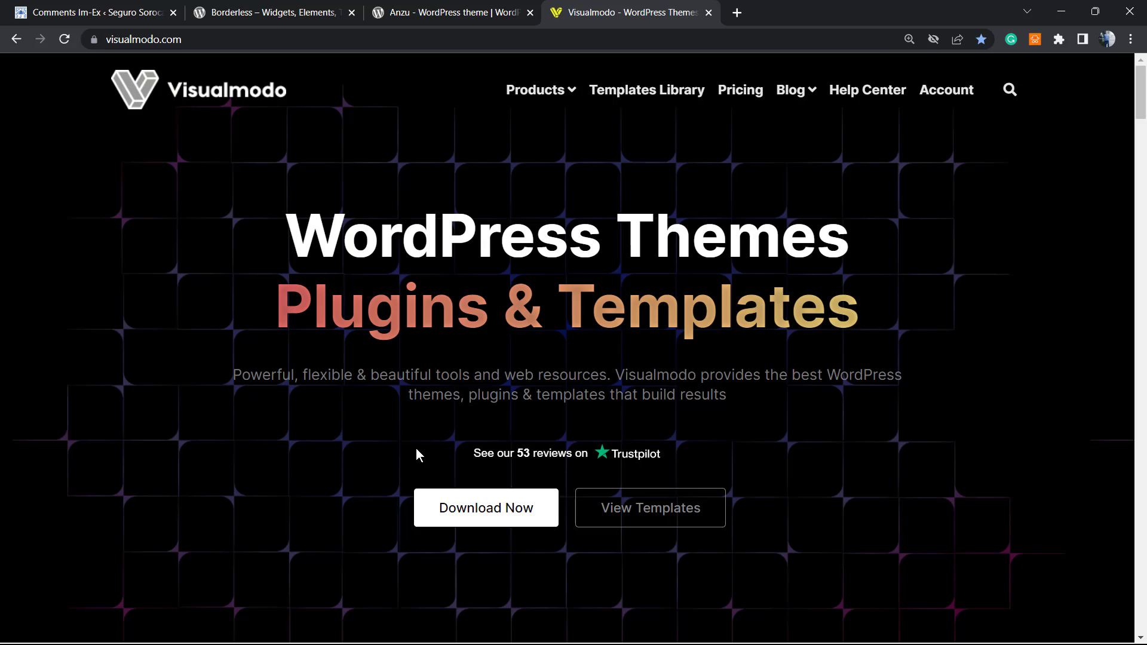
# - Open Visualmodo's Templates Library and browse the template gallery down to Ballet and CrossFit
pyautogui.click(662, 88)
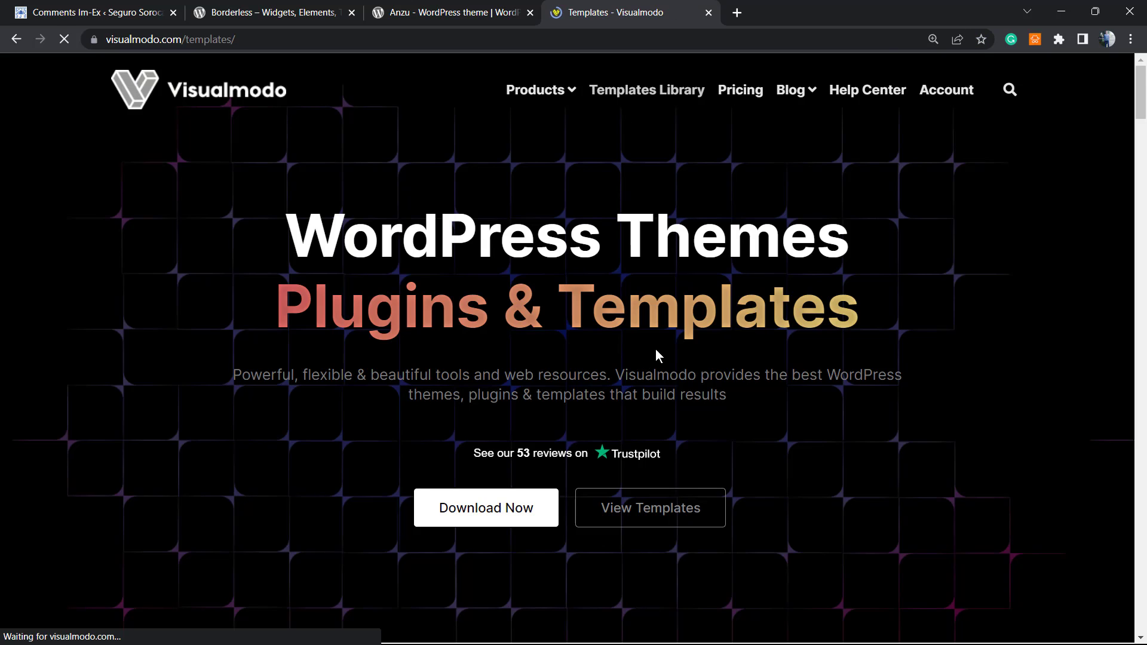
pyautogui.scroll(-7, 575, 418)
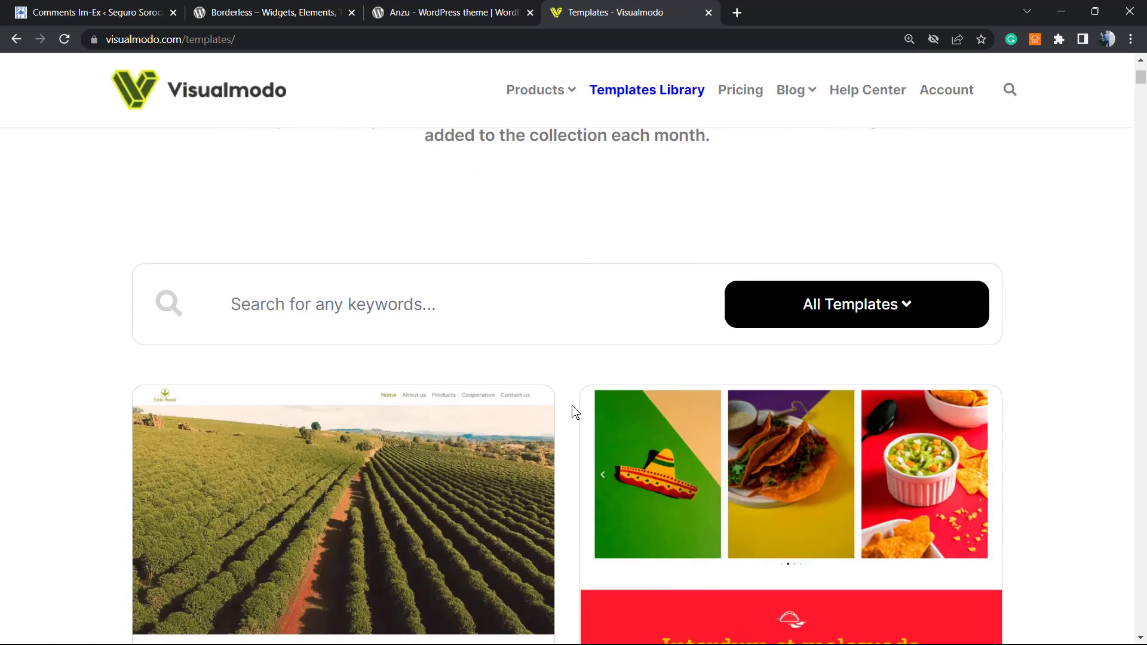
pyautogui.scroll(-12, 577, 399)
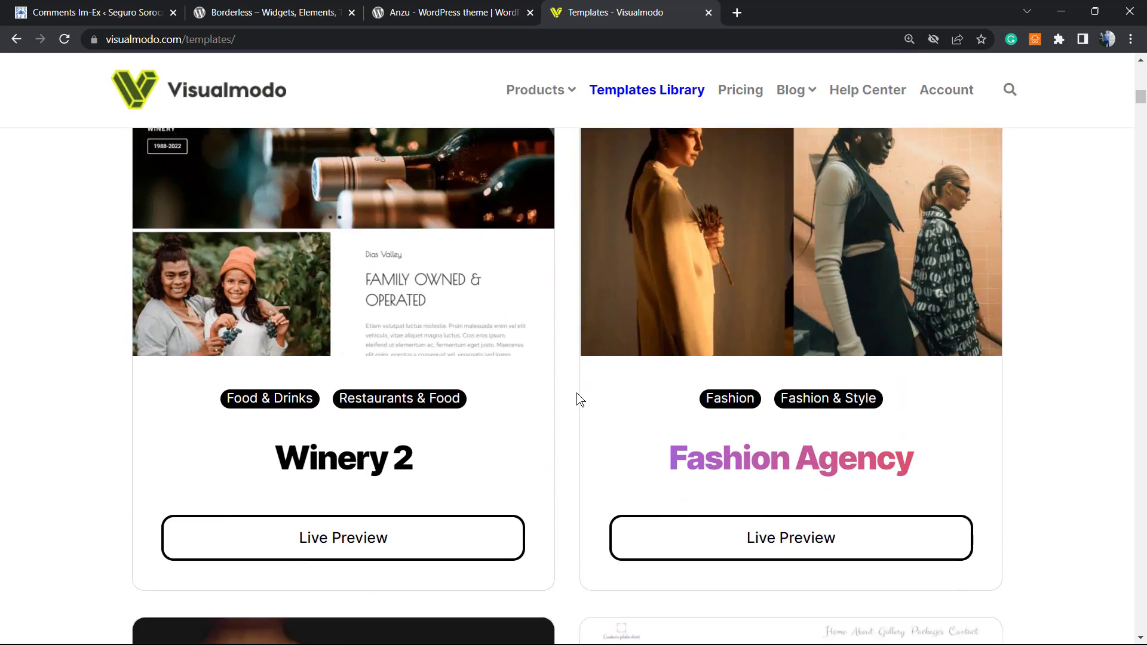
pyautogui.scroll(-20, 577, 393)
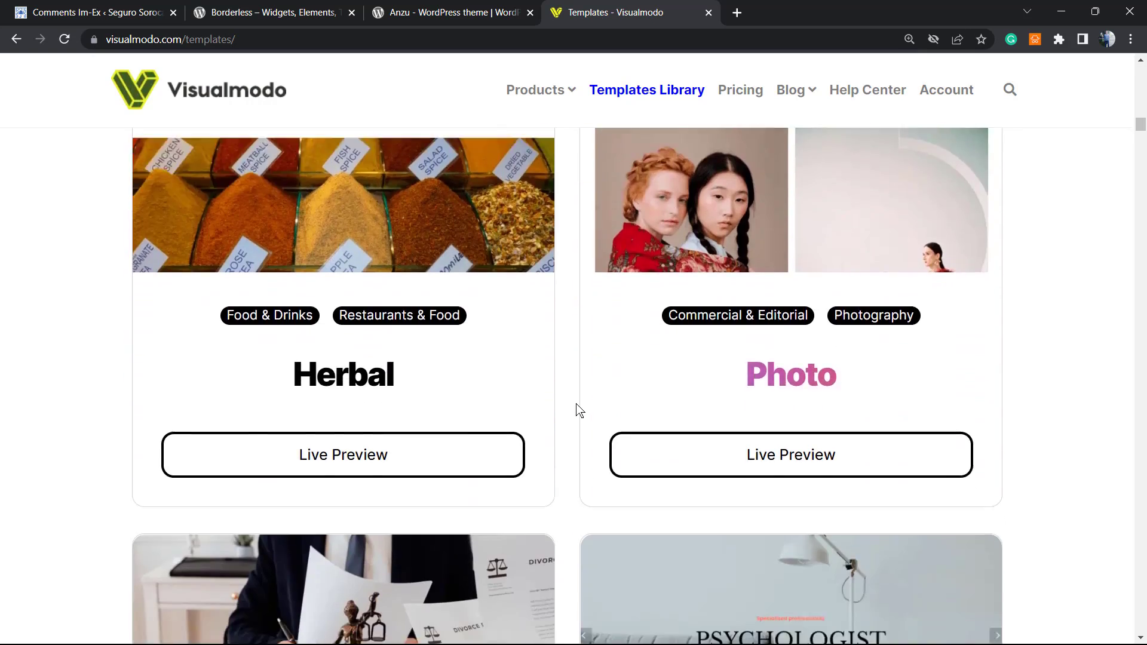
pyautogui.scroll(-17, 577, 410)
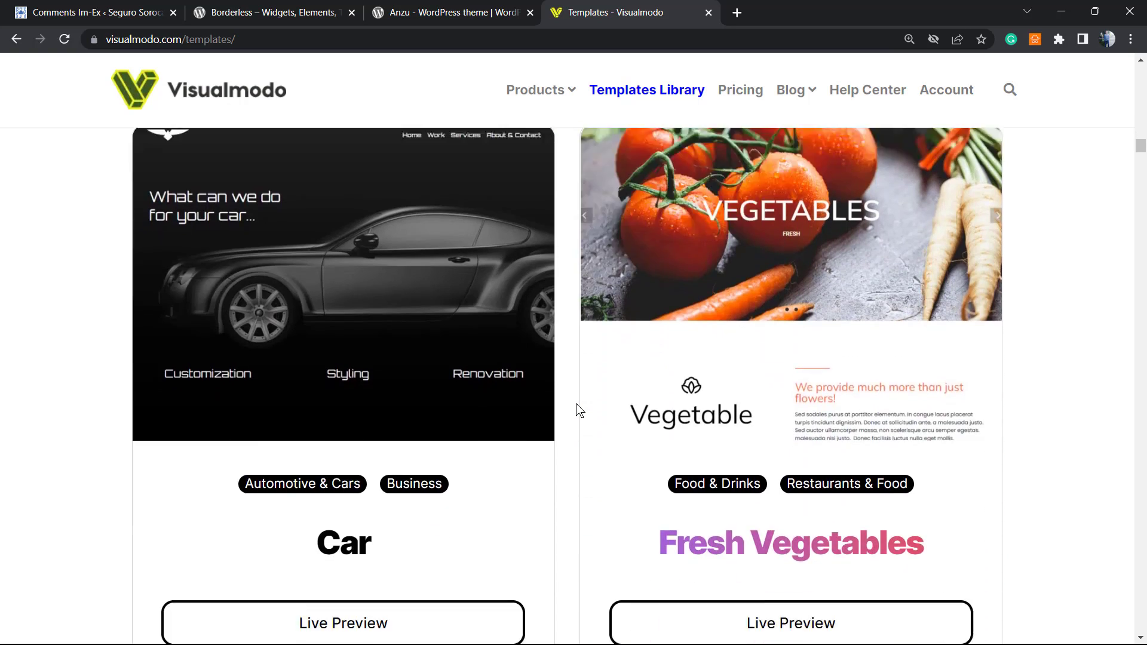
pyautogui.scroll(-12, 577, 410)
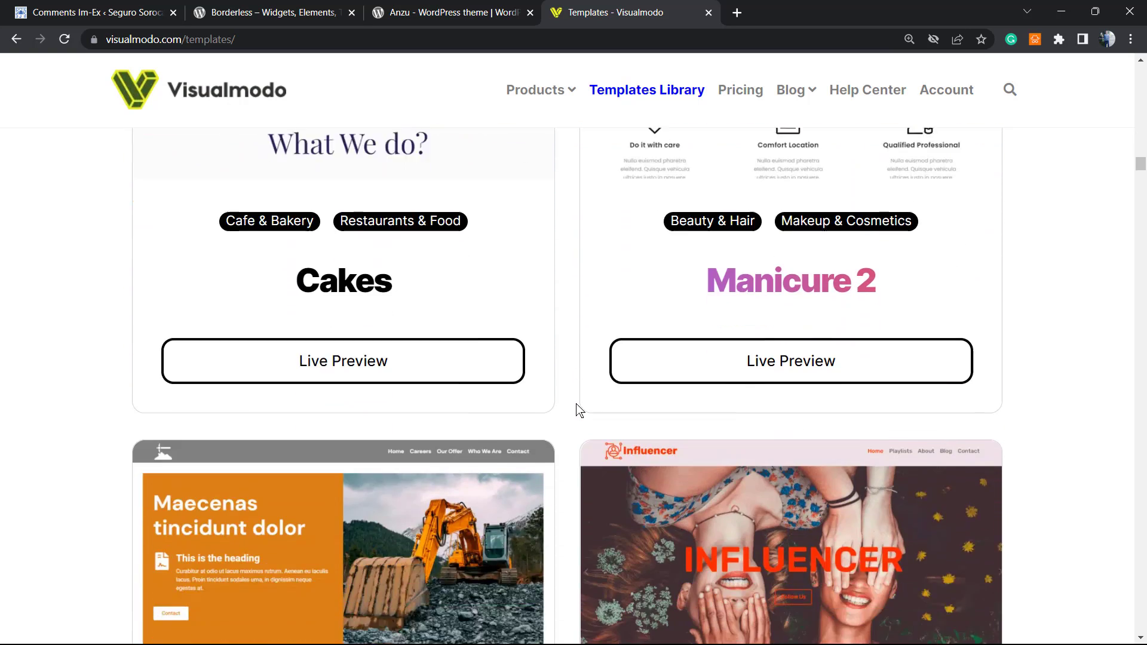
pyautogui.scroll(-15, 577, 409)
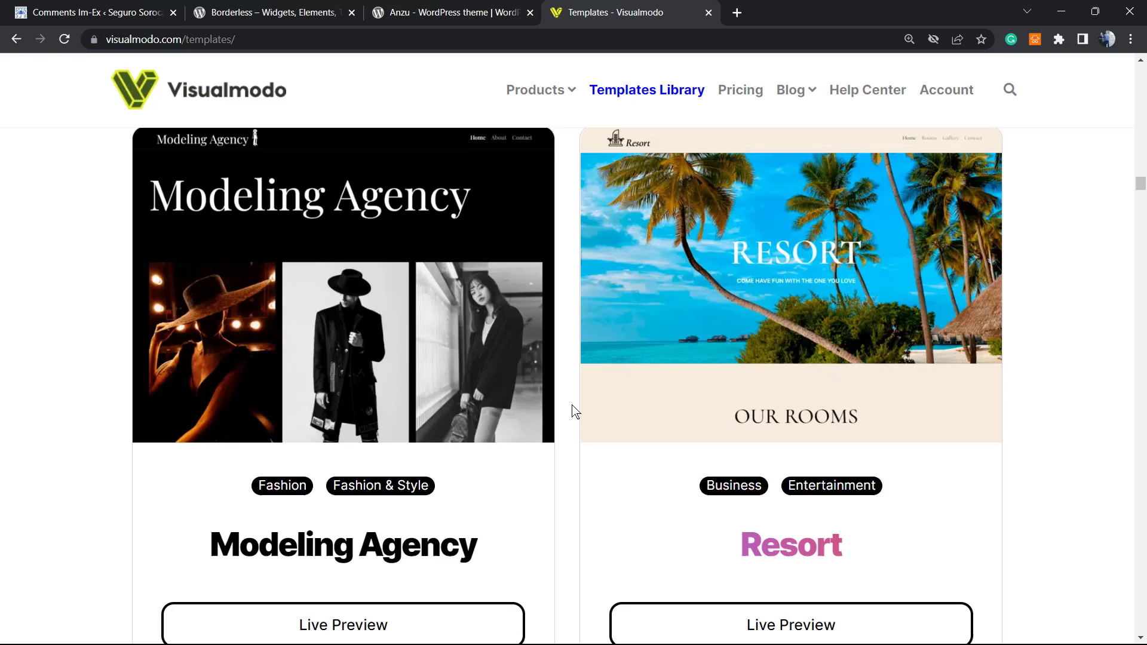
pyautogui.scroll(-14, 572, 417)
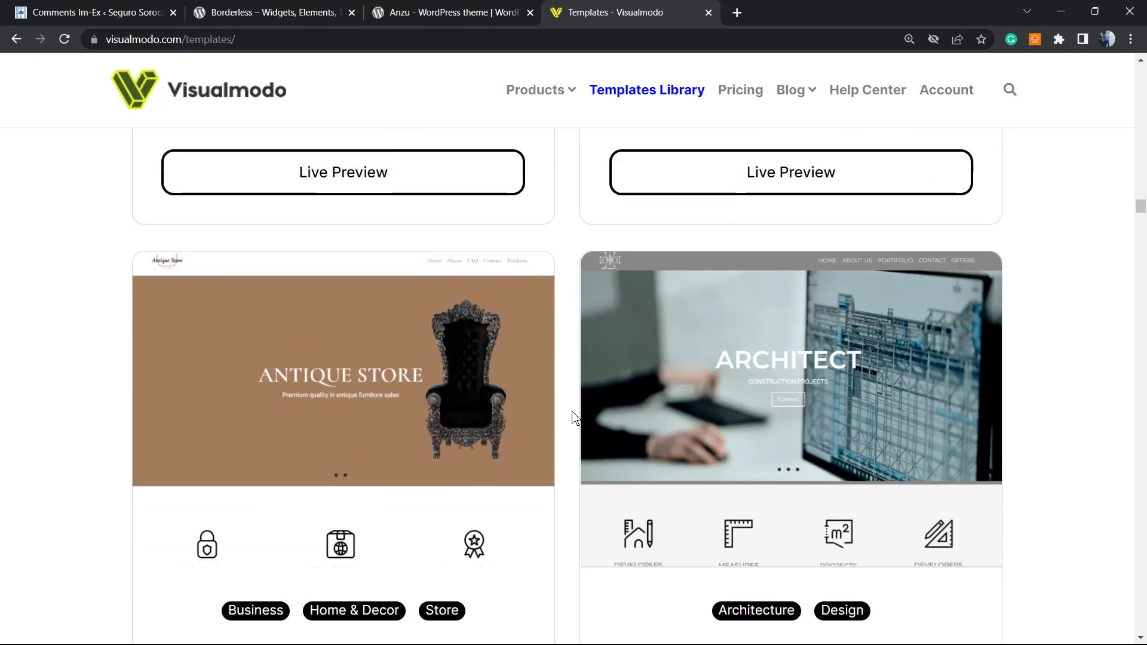
pyautogui.scroll(-7, 572, 417)
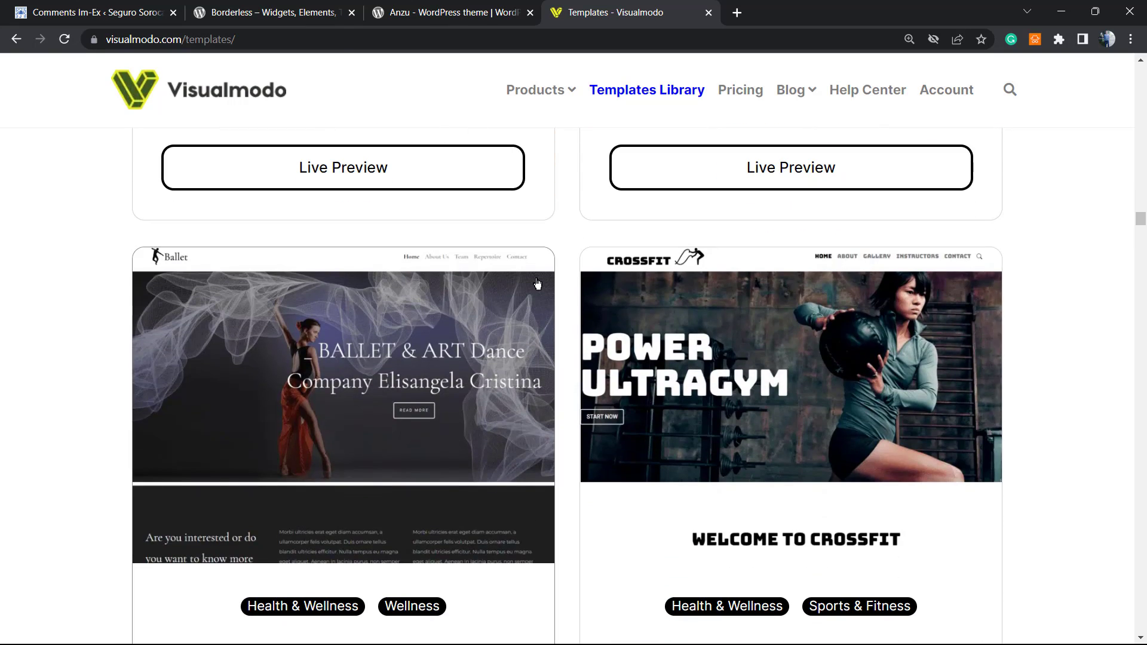